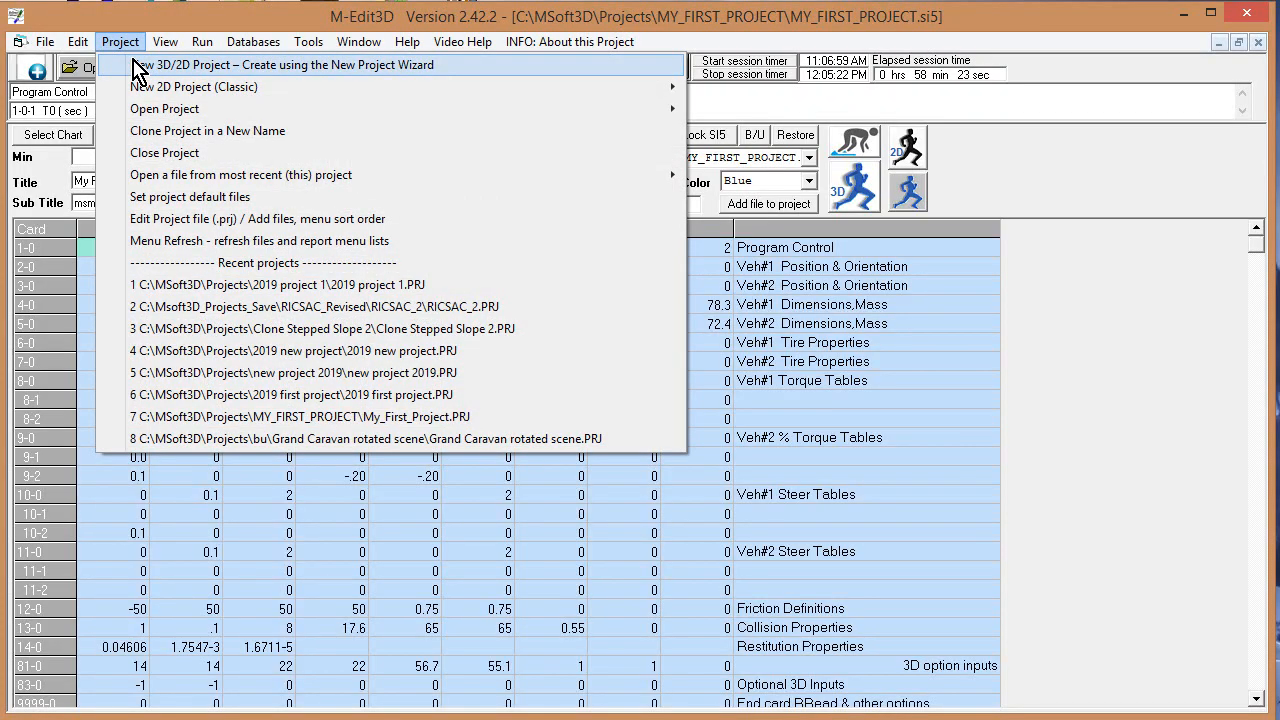
- Start a new 3D/2D project with the wizard in MSoft3D\Projects, naming it "2019 first project"
{"action": "left_click", "coordinate": [160, 64]}
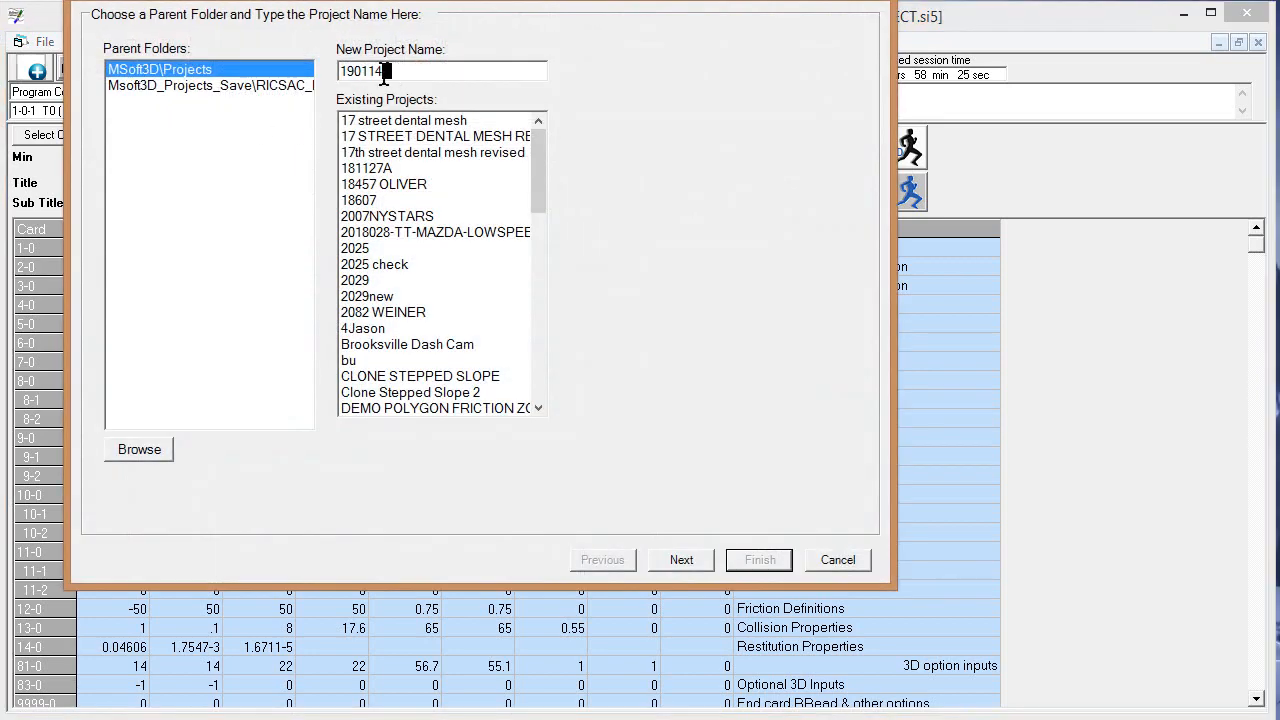
{"action": "type", "text": "2019 first project"}
{"action": "left_click", "coordinate": [681, 562]}
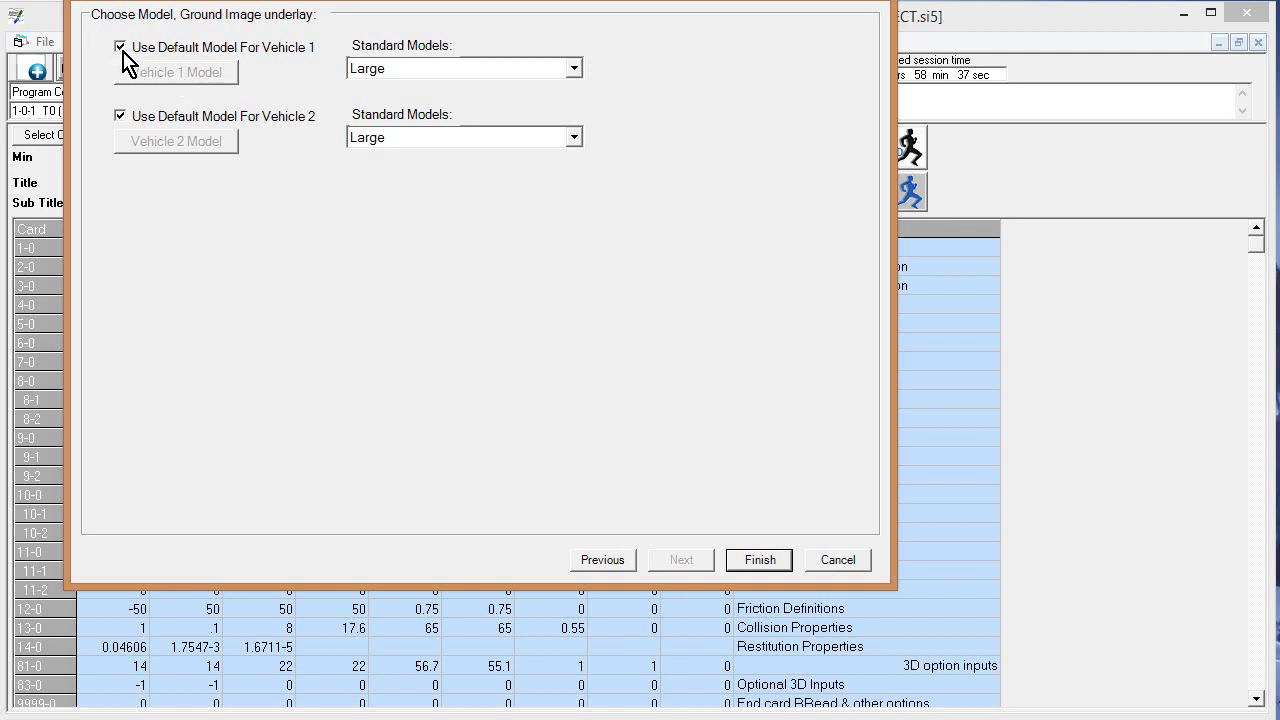
- Replace the default model for vehicle 1 with Ford_Explorer.M3D from the Models3D folder
{"action": "left_click", "coordinate": [575, 70]}
{"action": "left_click", "coordinate": [580, 75]}
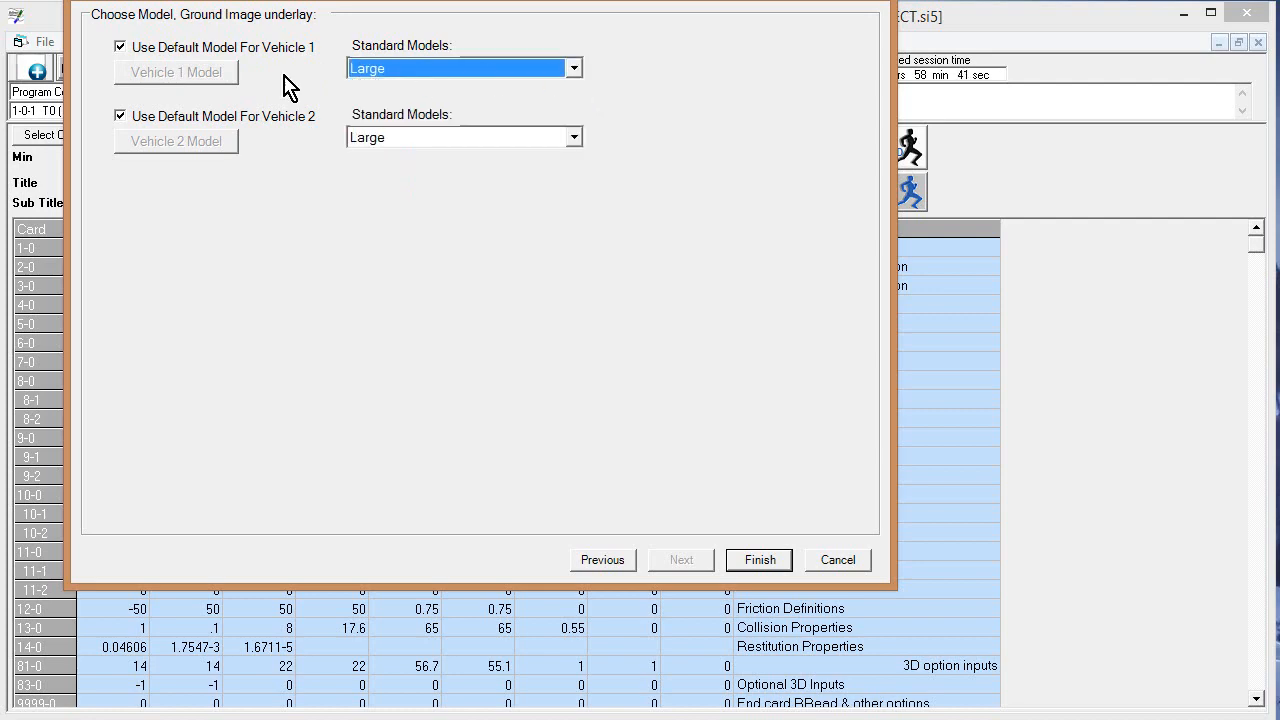
{"action": "left_click", "coordinate": [138, 50]}
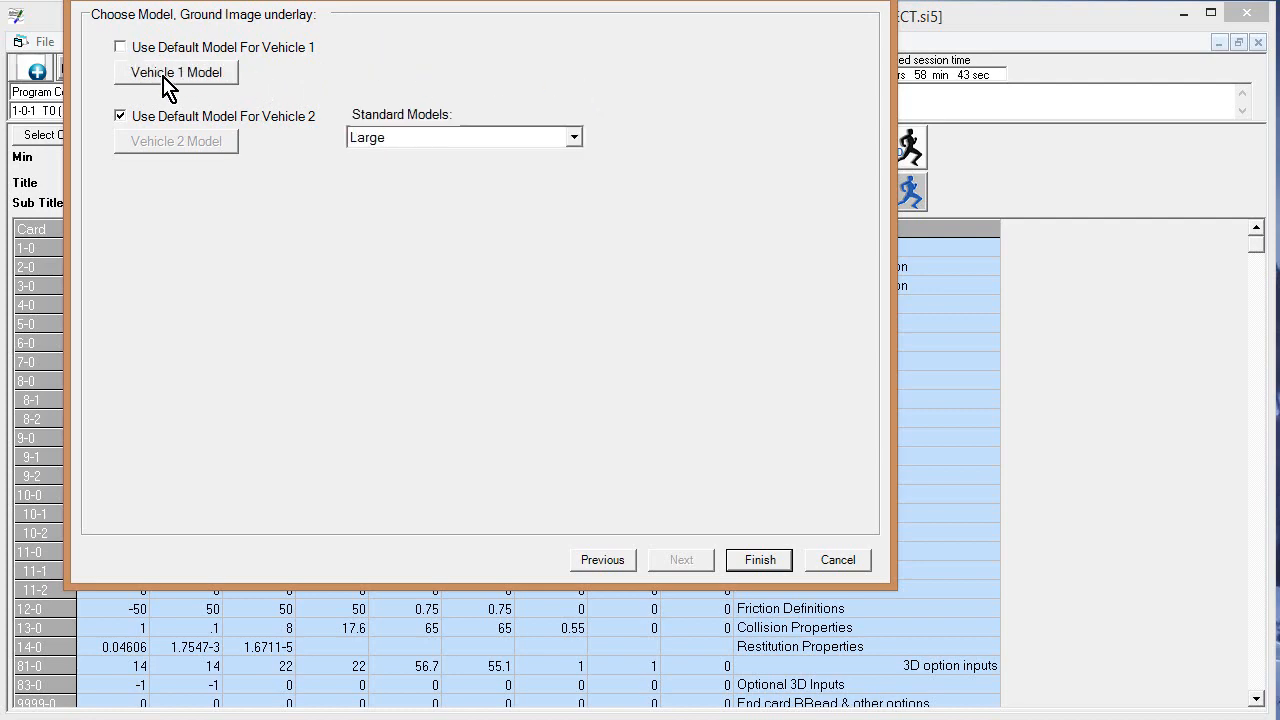
{"action": "left_click", "coordinate": [166, 76]}
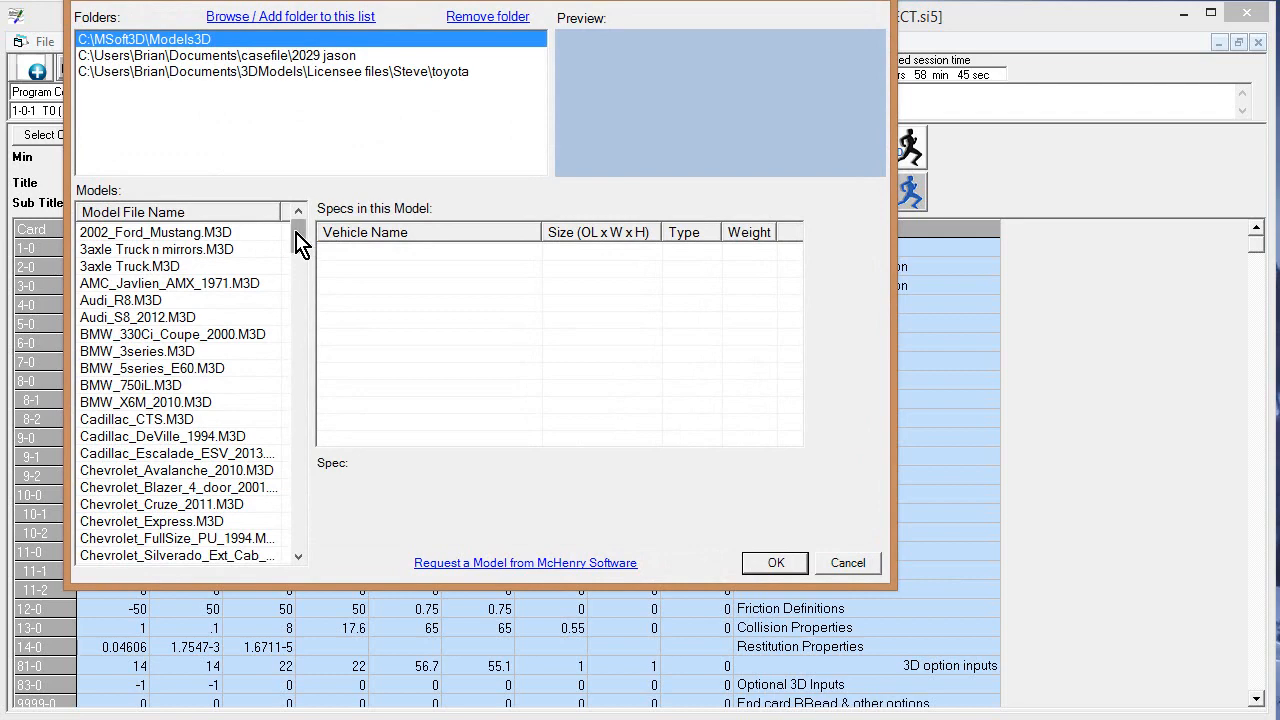
{"action": "left_click_drag", "start_coordinate": [300, 243], "coordinate": [318, 304]}
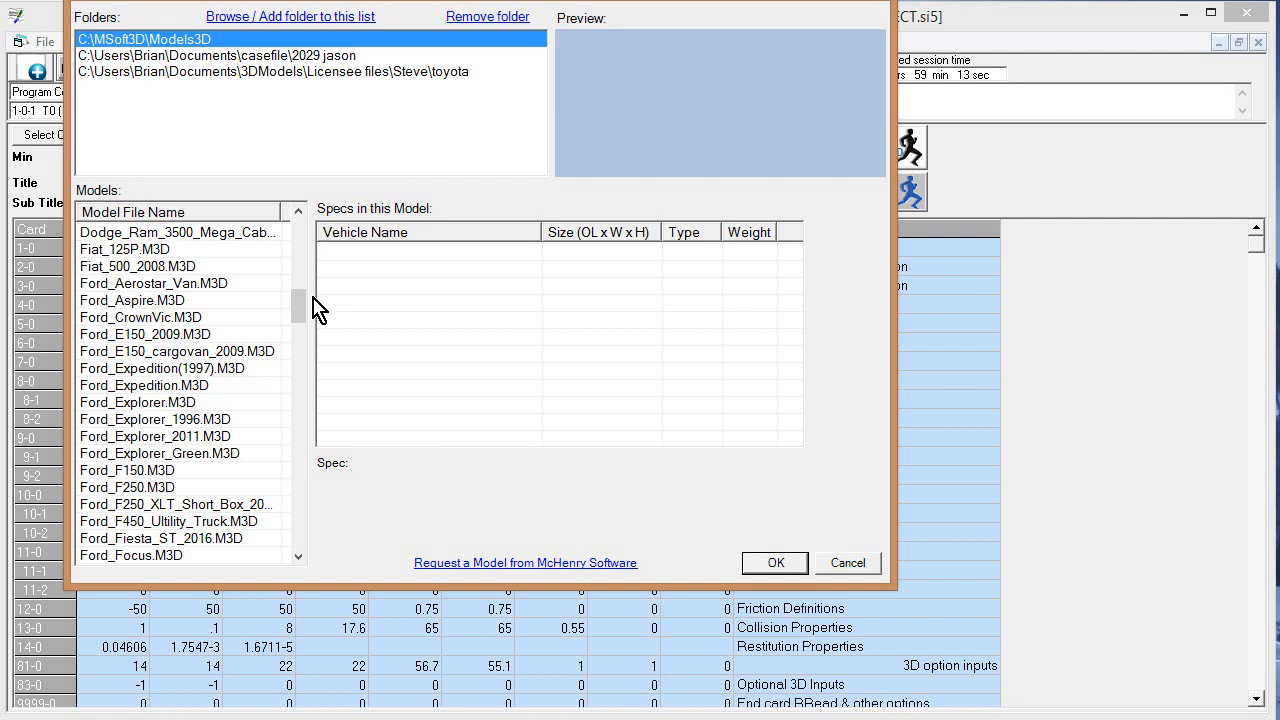
{"action": "left_click", "coordinate": [165, 405]}
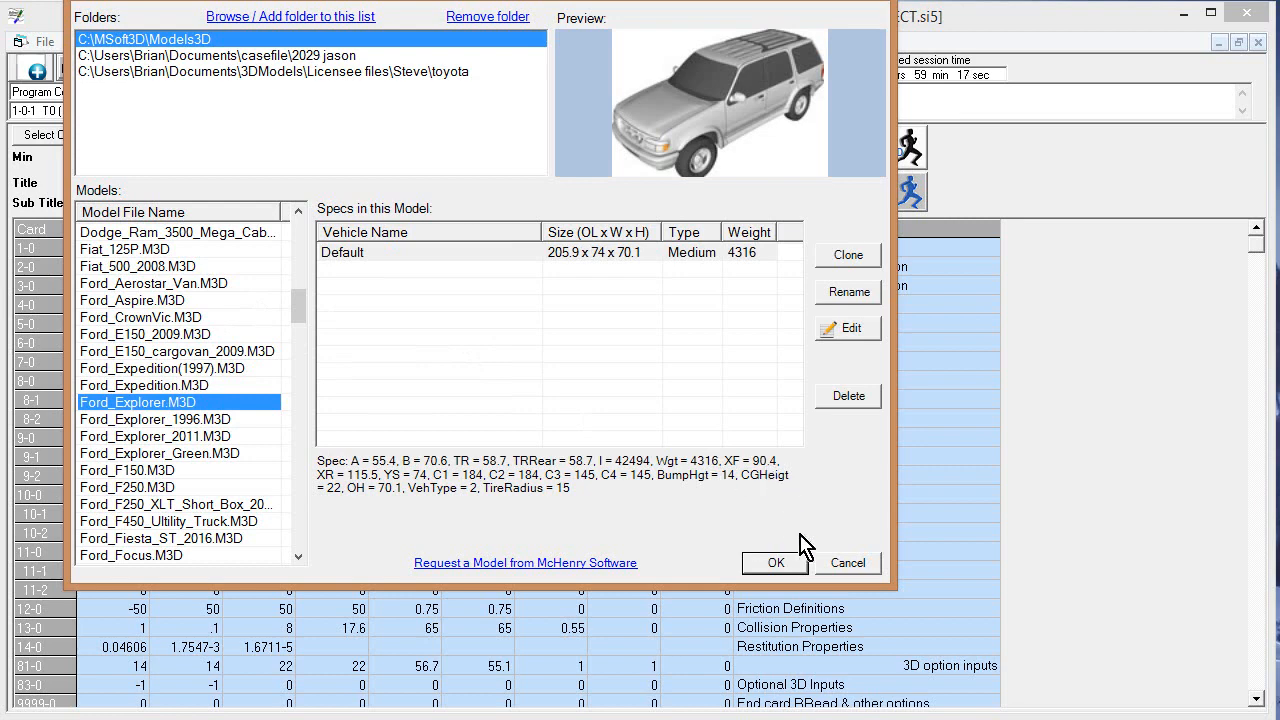
{"action": "left_click", "coordinate": [775, 564]}
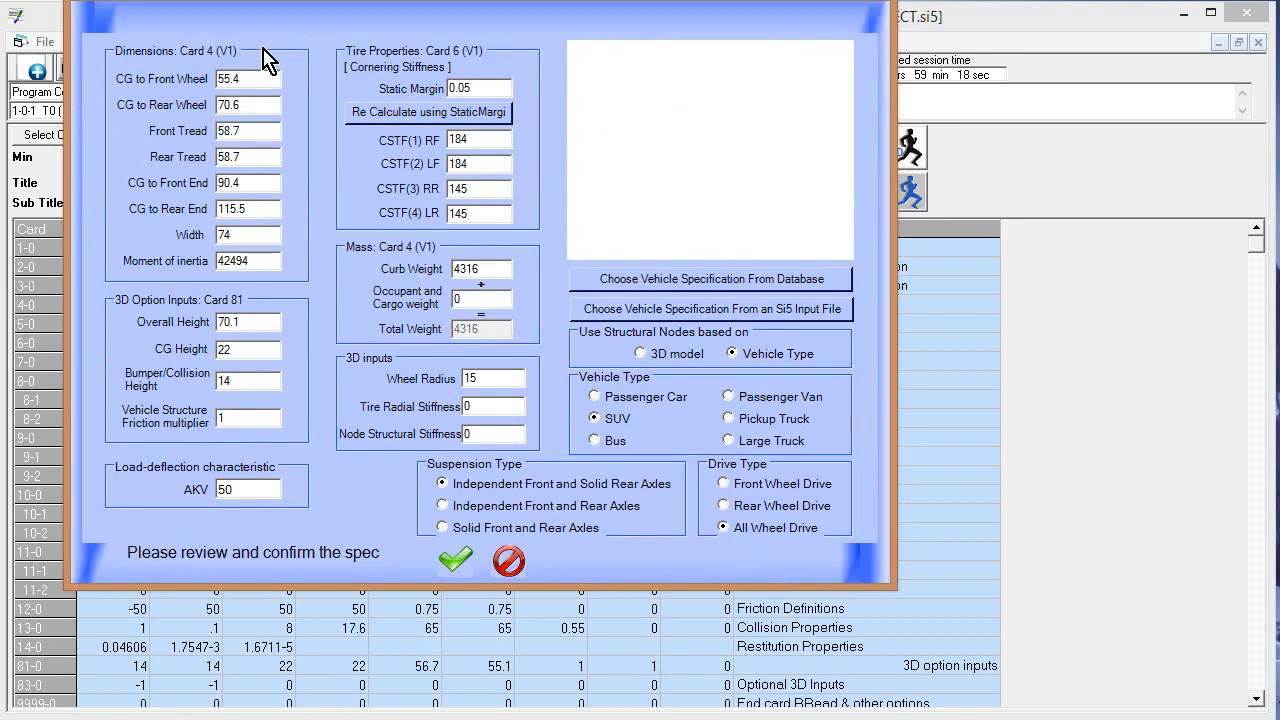
- Load vehicle 1's specification from the database using the 2003 Ford Explorer 2DR 4X4 Sport entry
{"action": "left_click", "coordinate": [620, 280]}
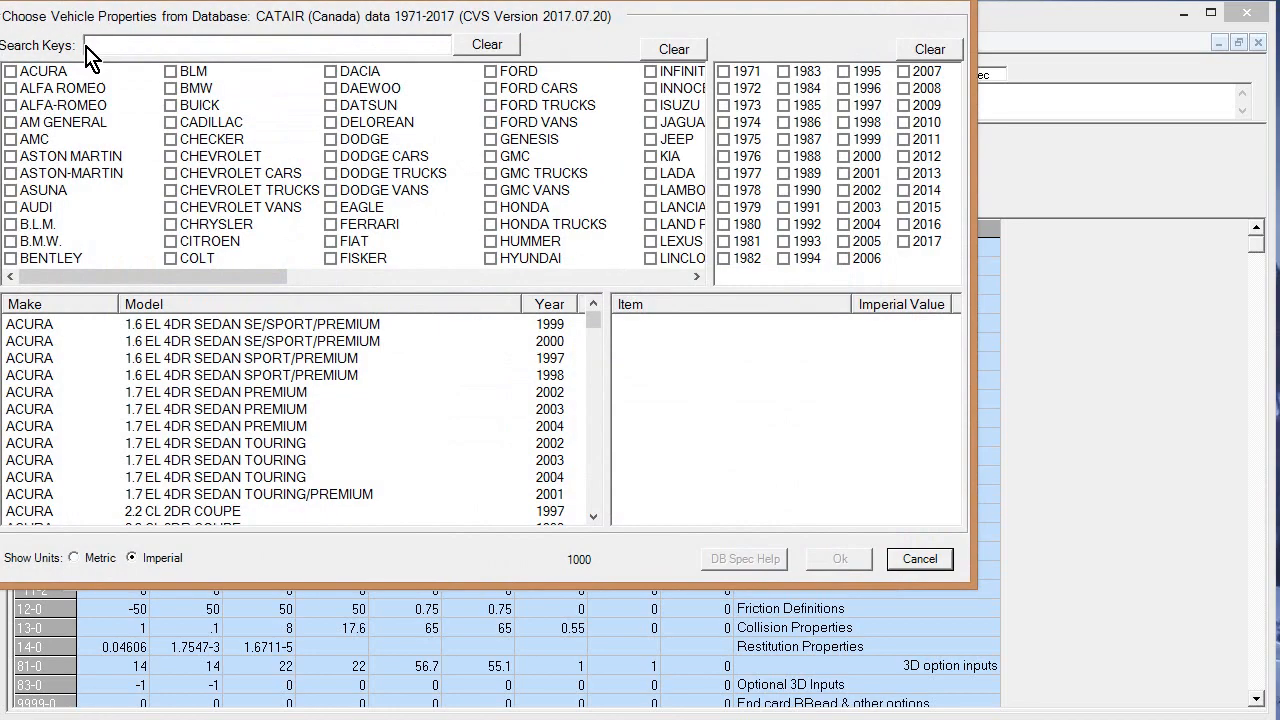
{"action": "left_click", "coordinate": [97, 45]}
{"action": "type", "text": "ex"}
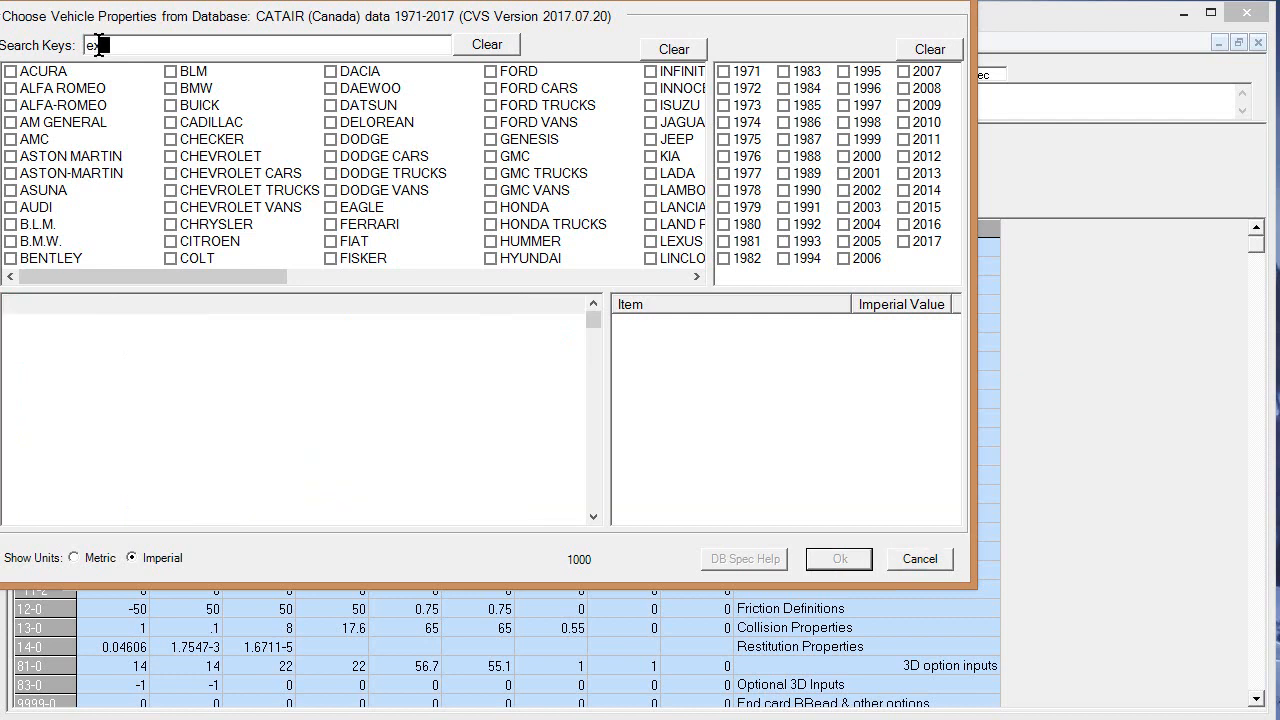
{"action": "type", "text": "plorer"}
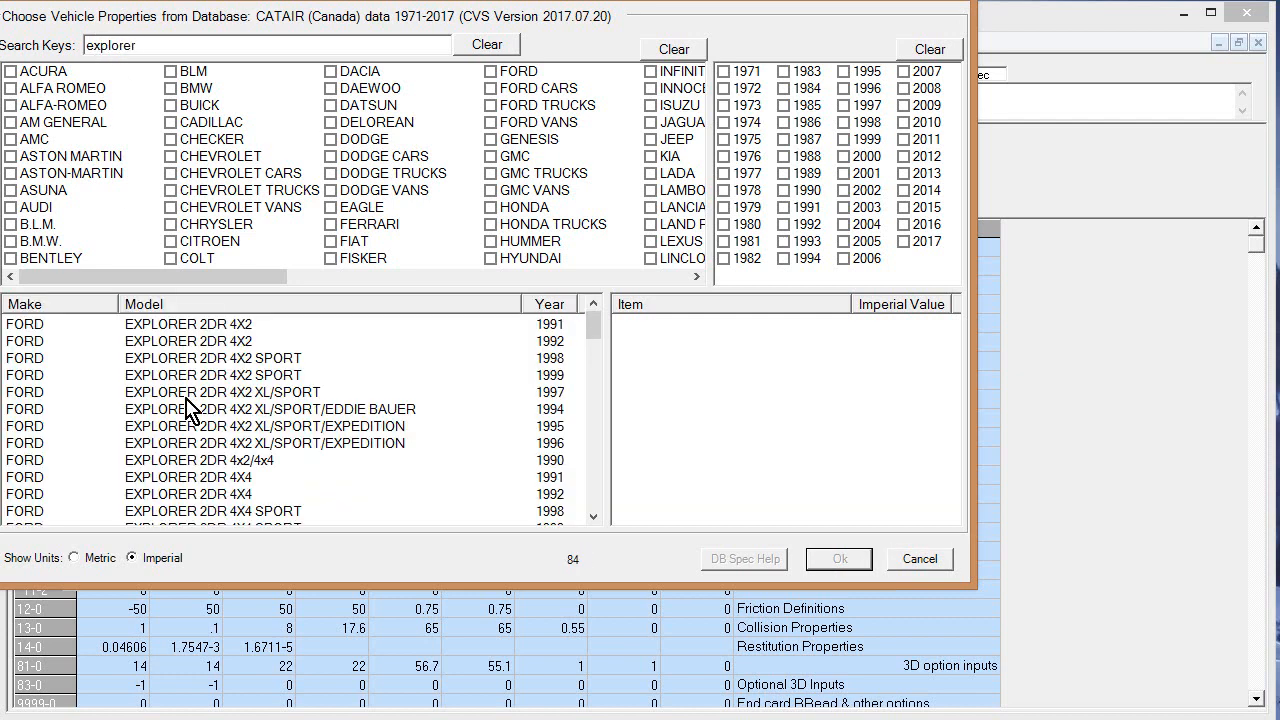
{"action": "left_click_drag", "start_coordinate": [594, 335], "coordinate": [600, 364]}
{"action": "left_click", "coordinate": [563, 394]}
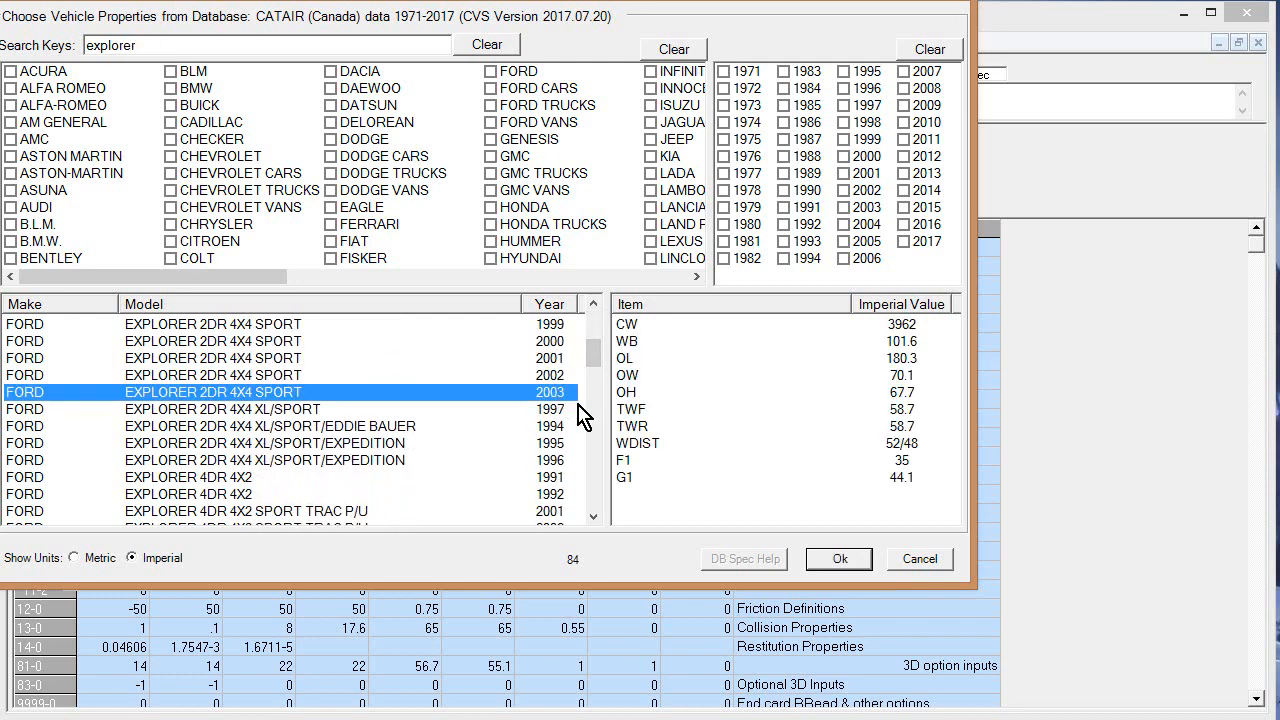
{"action": "left_click", "coordinate": [832, 560]}
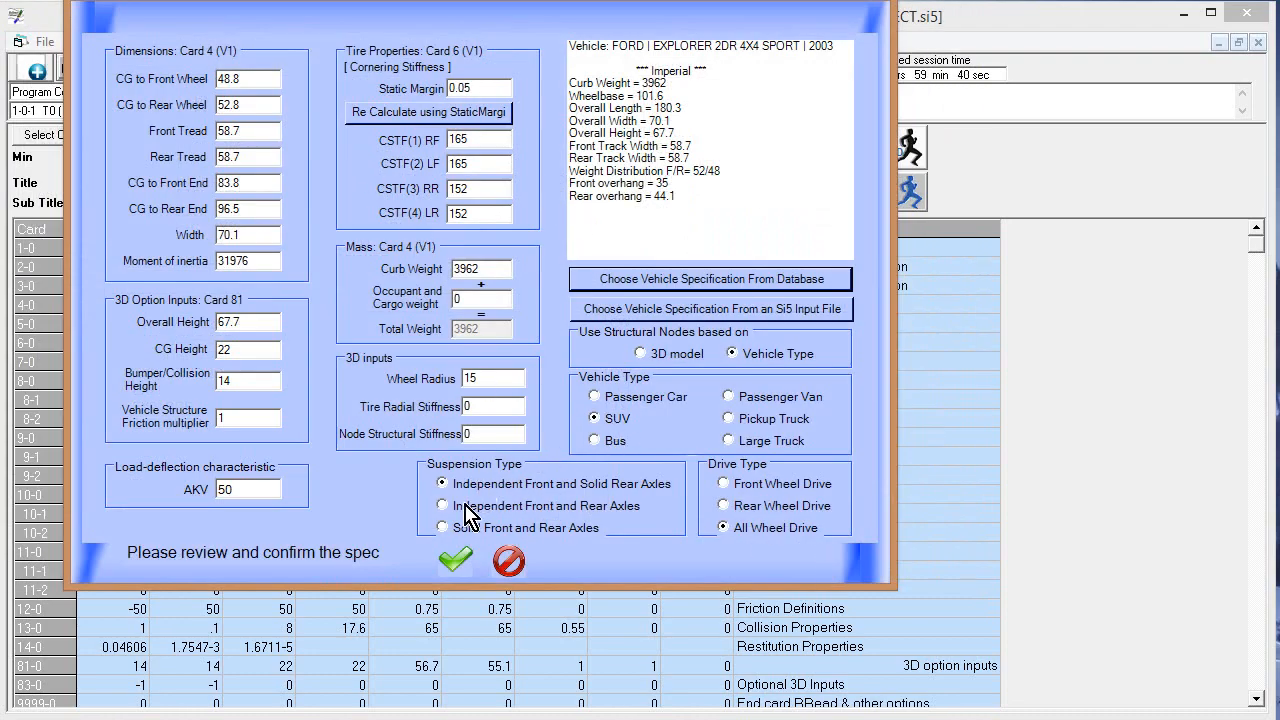
- Set vehicle 1's suspension to Solid Front and Rear Axles, its occupant and cargo weight to 200, and accept the specification
{"action": "left_click", "coordinate": [455, 537]}
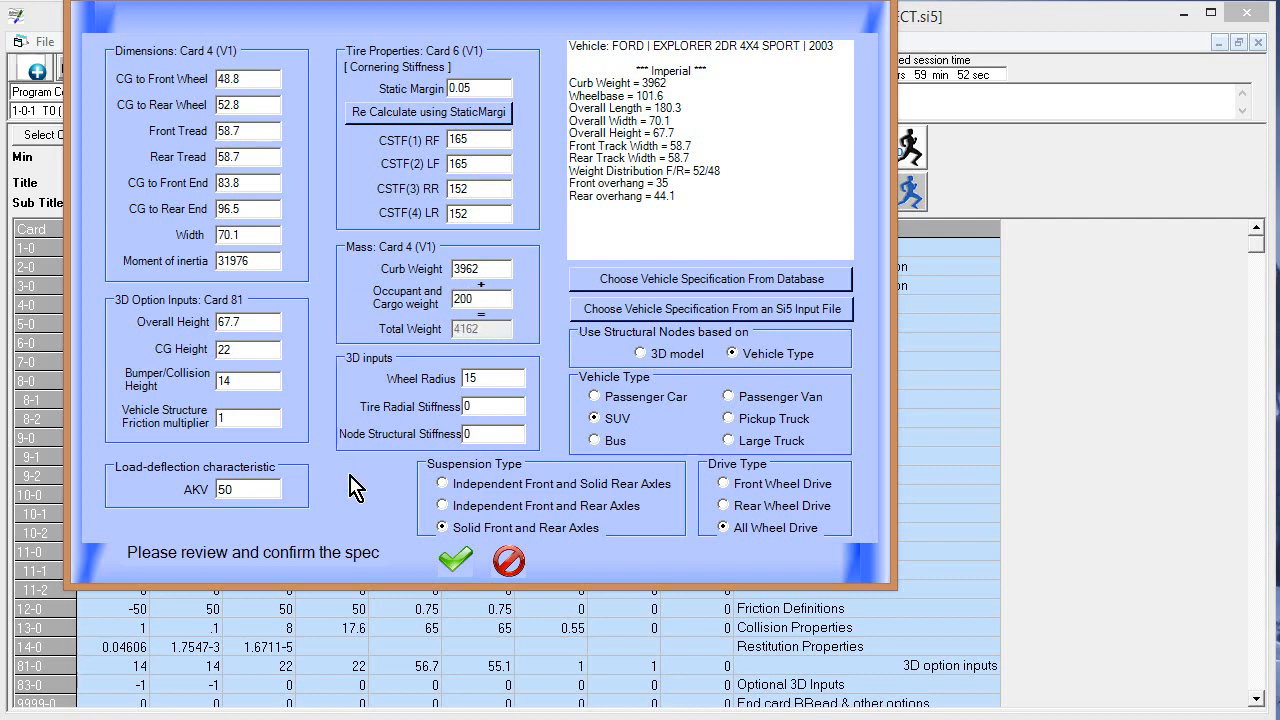
{"action": "left_click", "coordinate": [466, 565]}
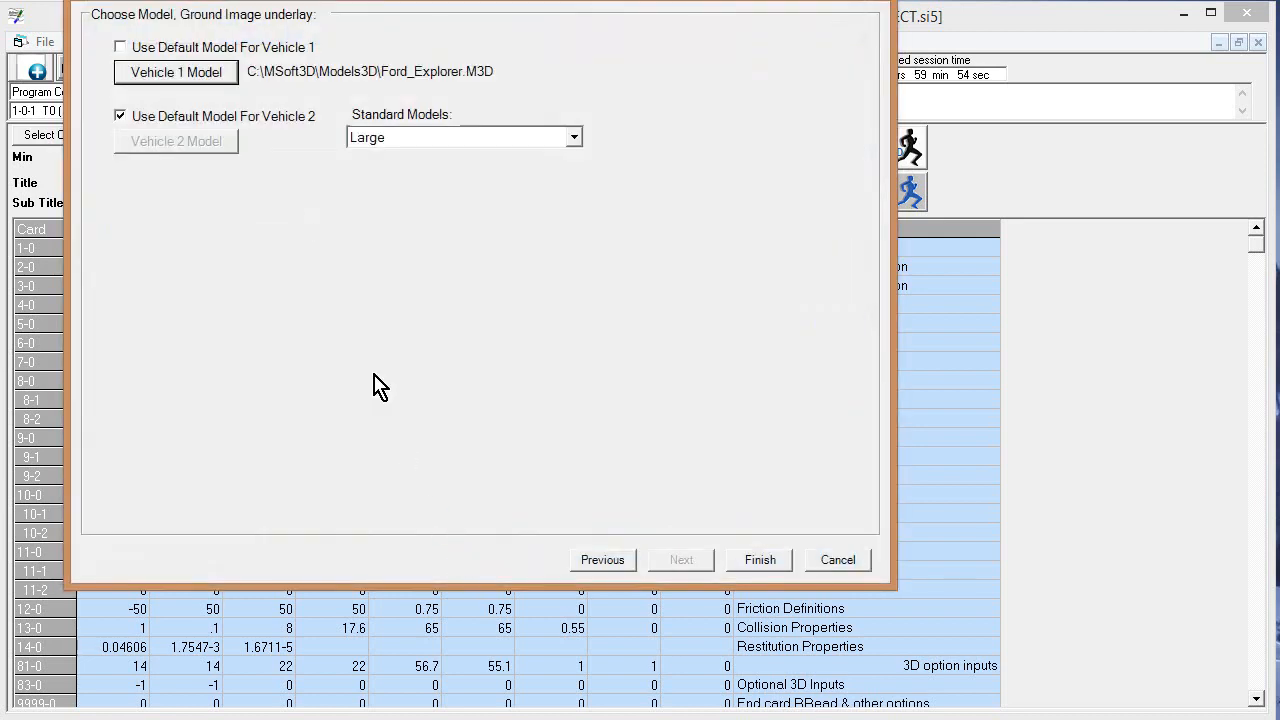
- Assign the small standard model to vehicle 2 and finish creating the project
{"action": "left_click", "coordinate": [572, 138]}
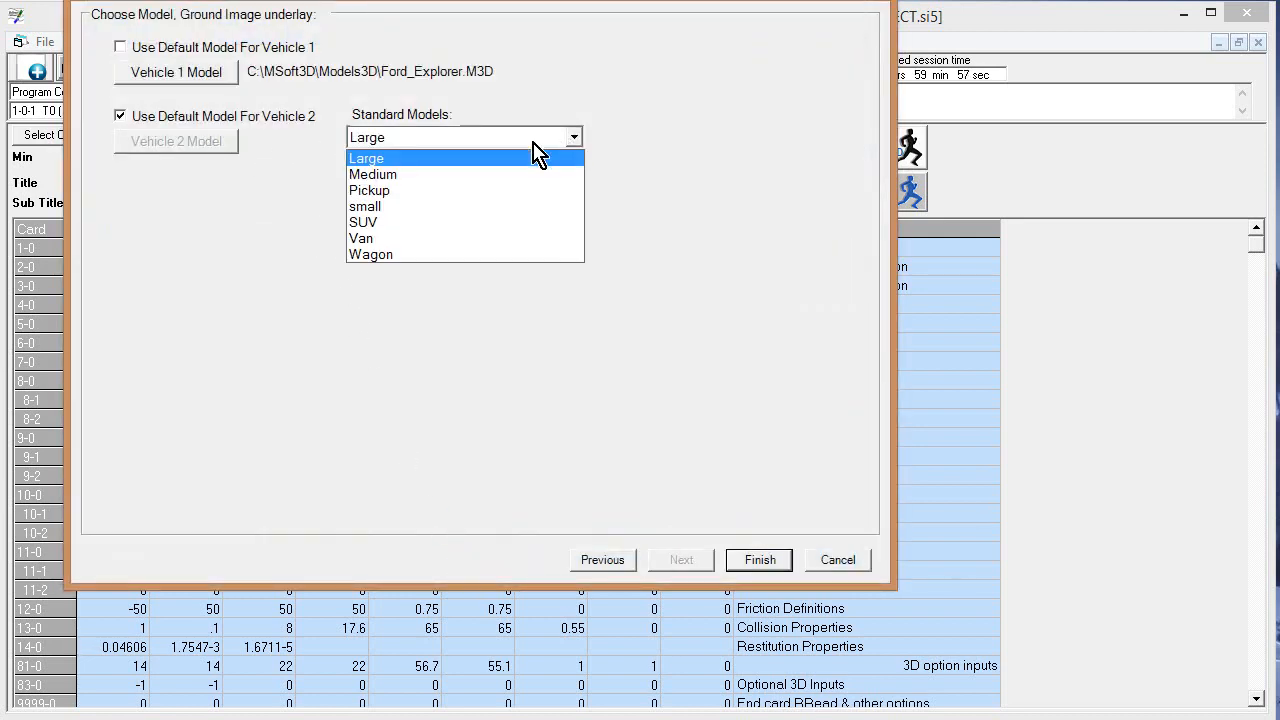
{"action": "left_click", "coordinate": [436, 208]}
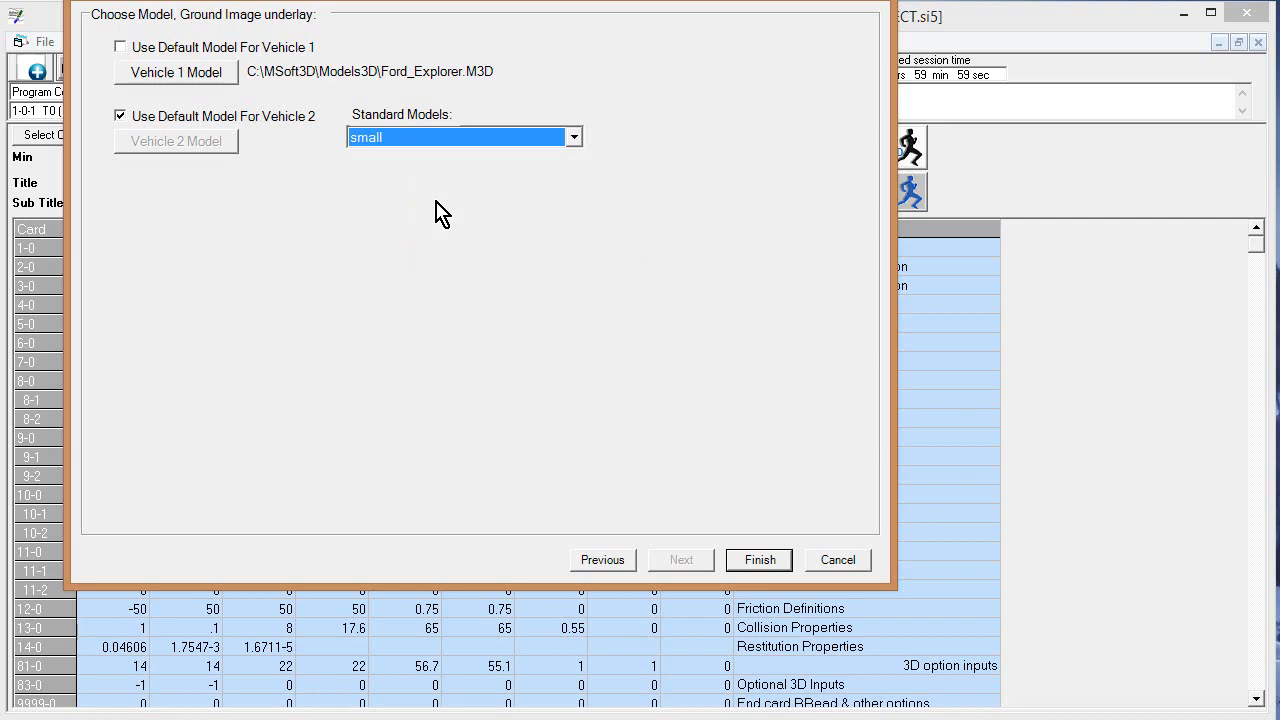
{"action": "left_click", "coordinate": [758, 560]}
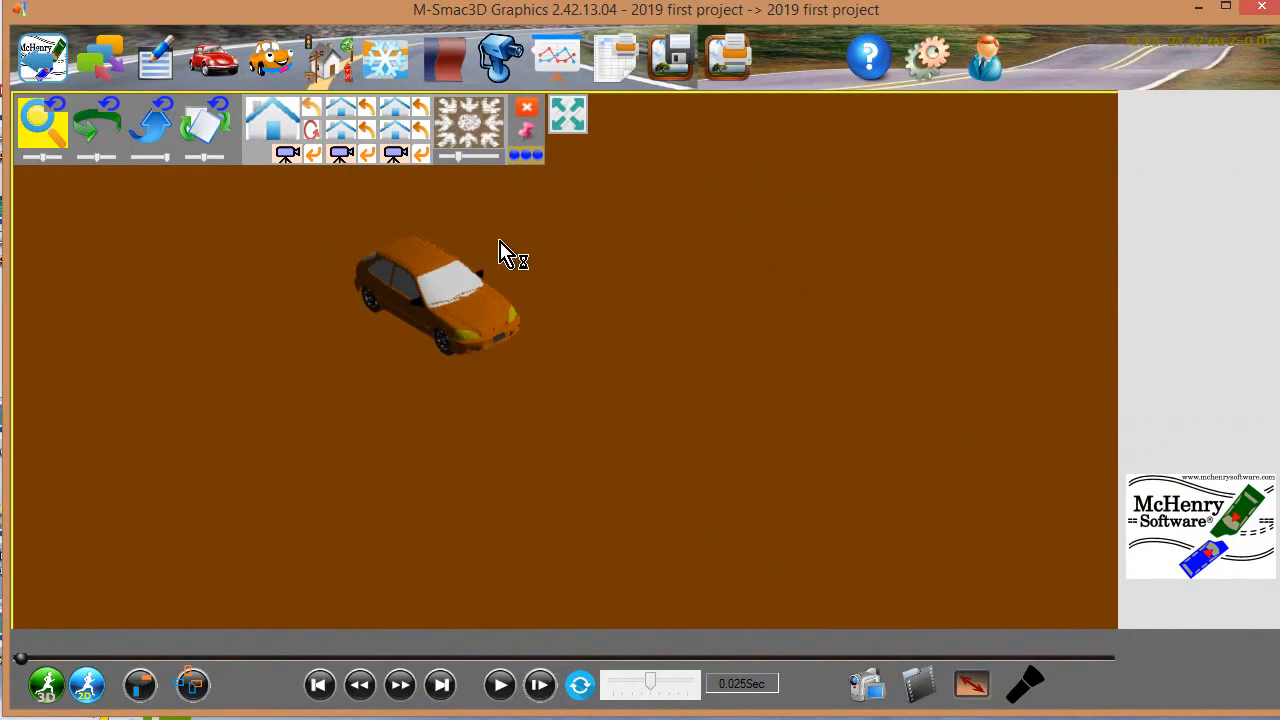
- Add a terrain from the ground image T intersection.png, with its width and height set to 640
{"action": "left_click", "coordinate": [444, 60]}
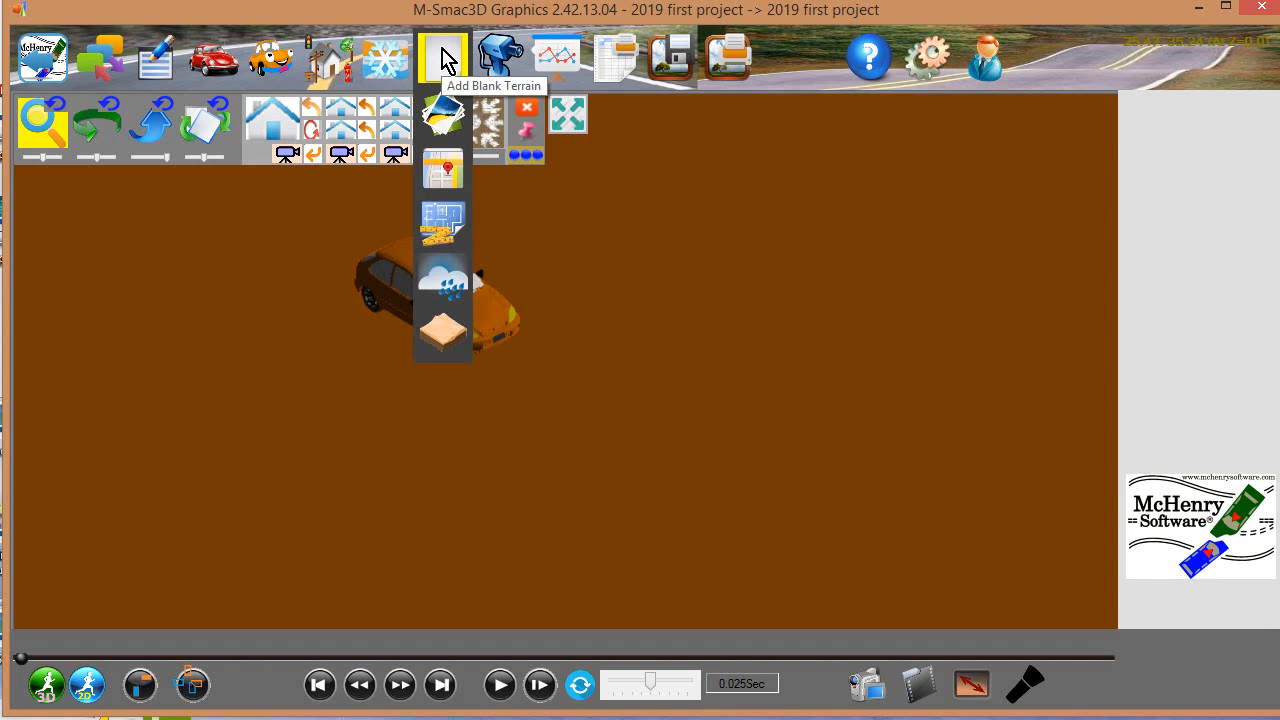
{"action": "left_click", "coordinate": [444, 60]}
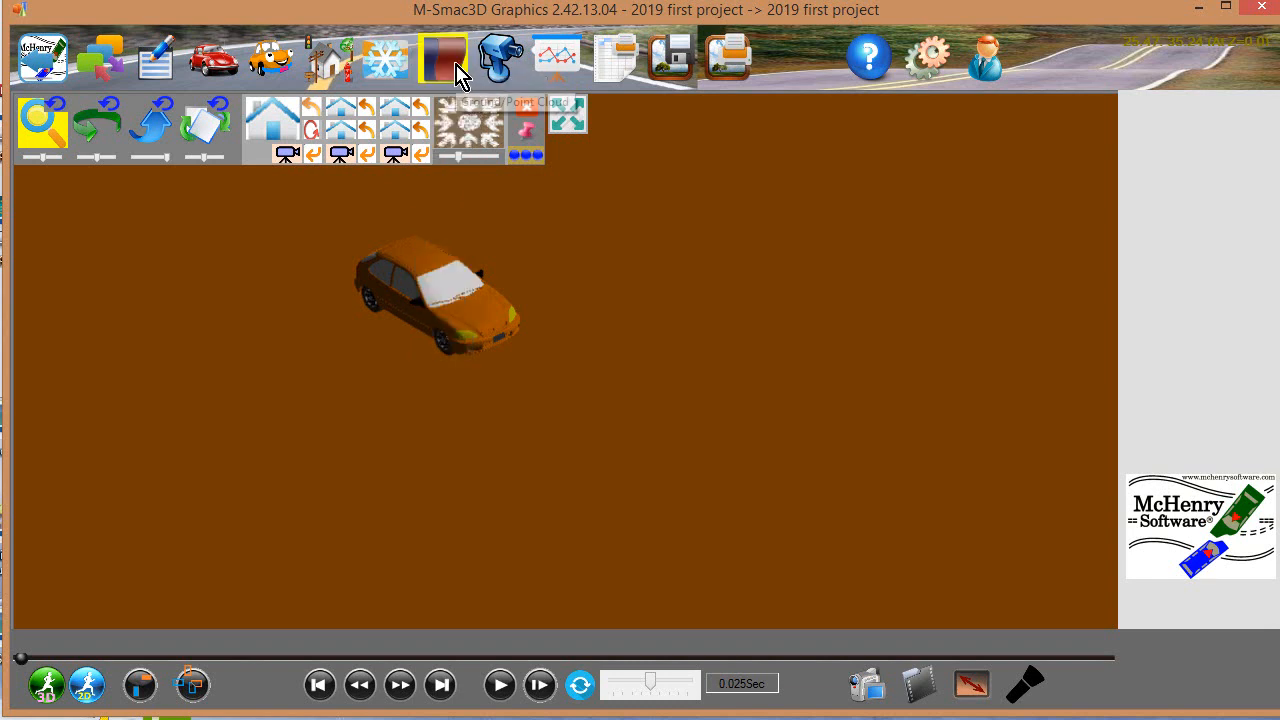
{"action": "left_click", "coordinate": [449, 62]}
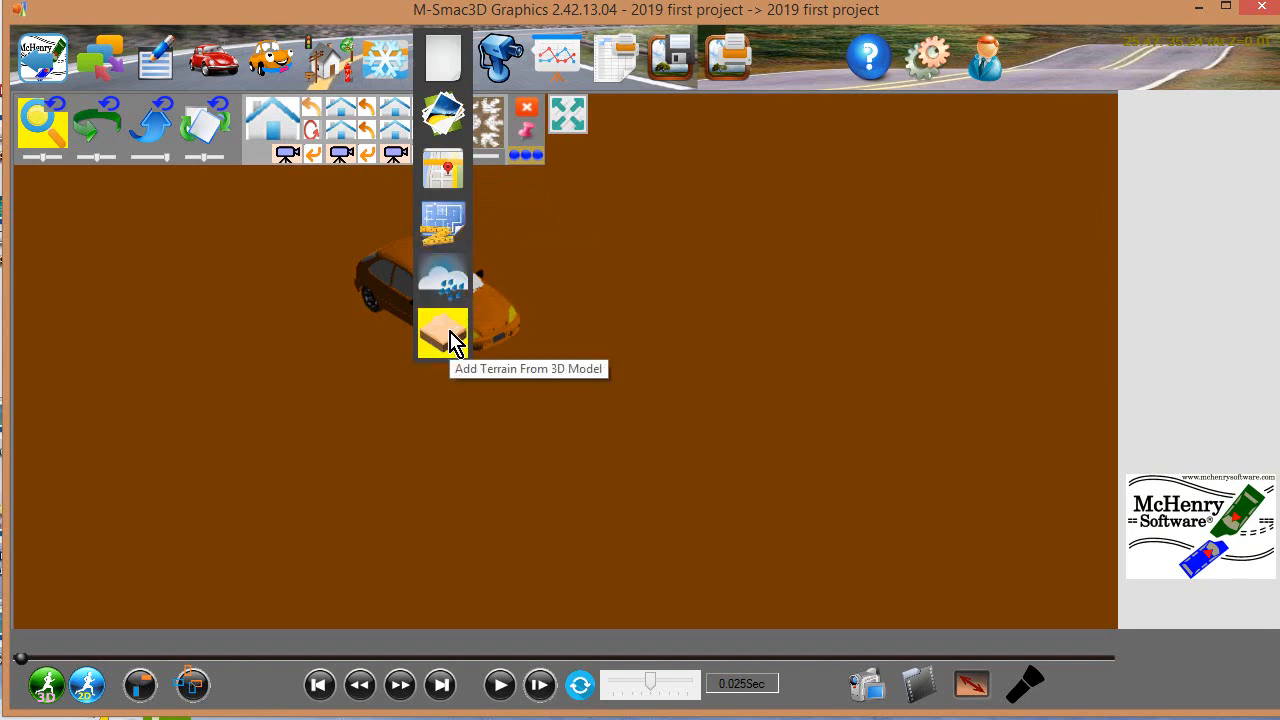
{"action": "left_click", "coordinate": [437, 118]}
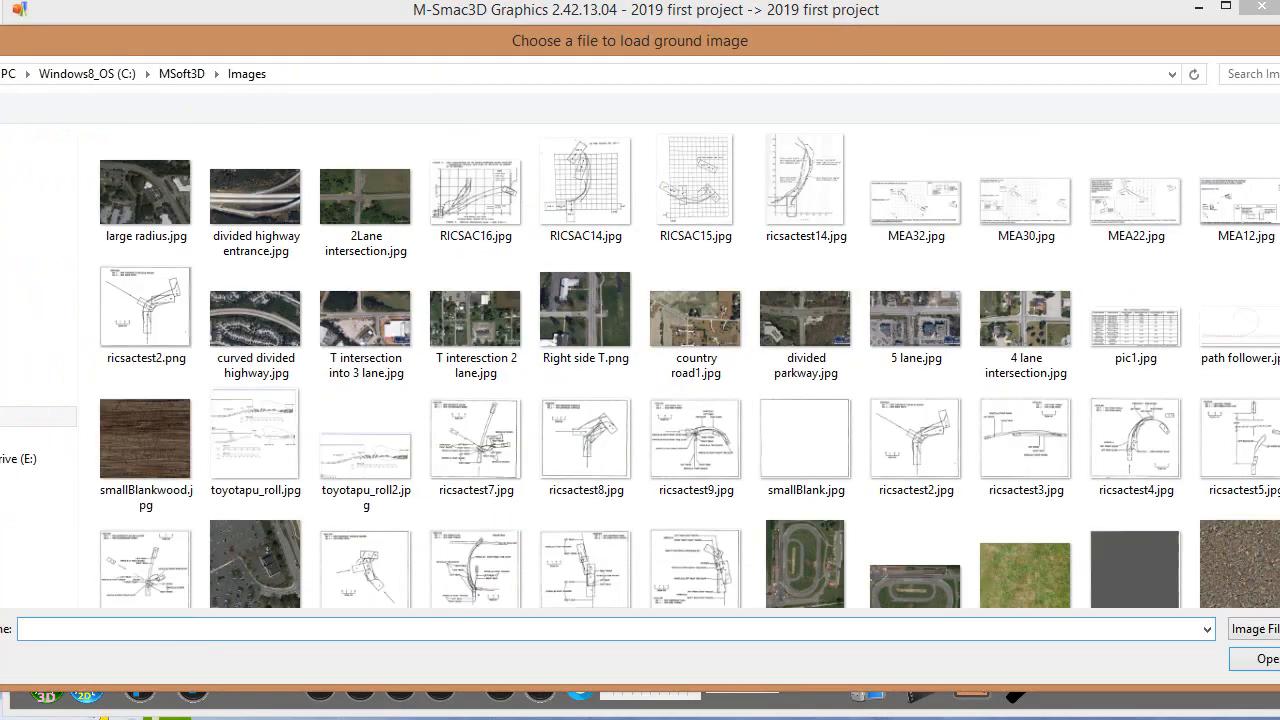
{"action": "scroll", "coordinate": [480, 537], "scroll_direction": "down", "scroll_amount": 3}
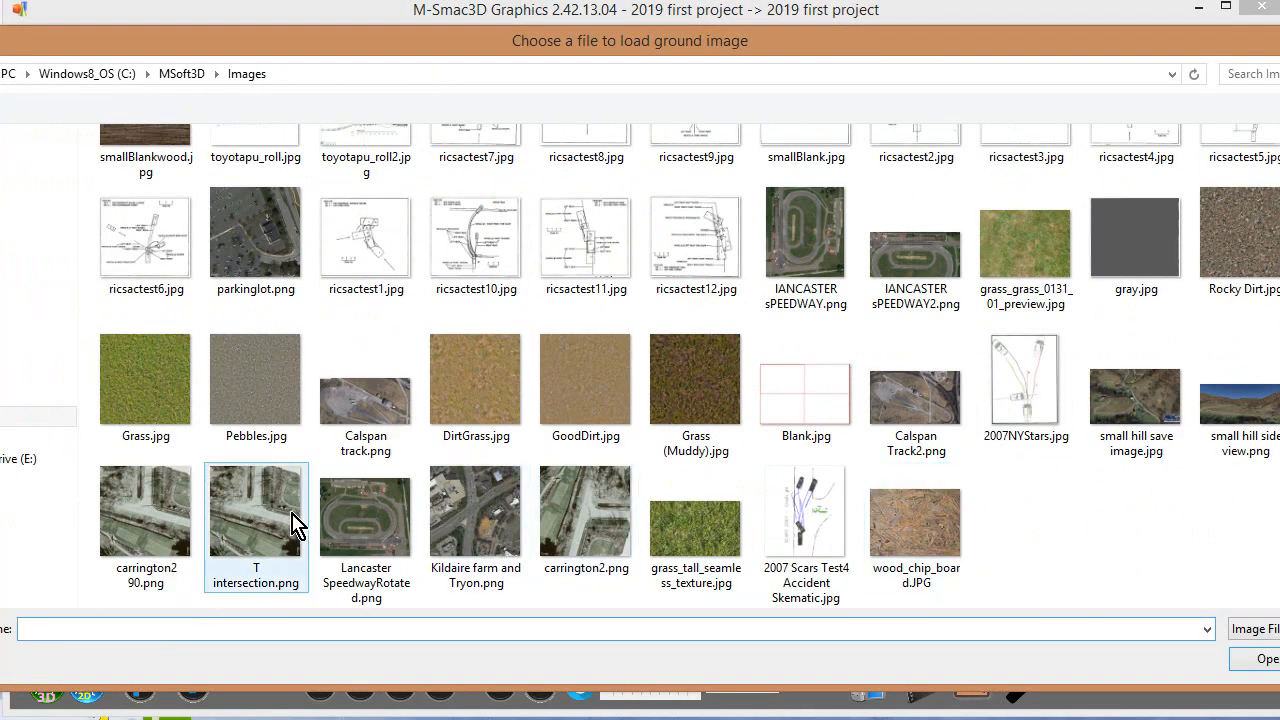
{"action": "double_click", "coordinate": [293, 522]}
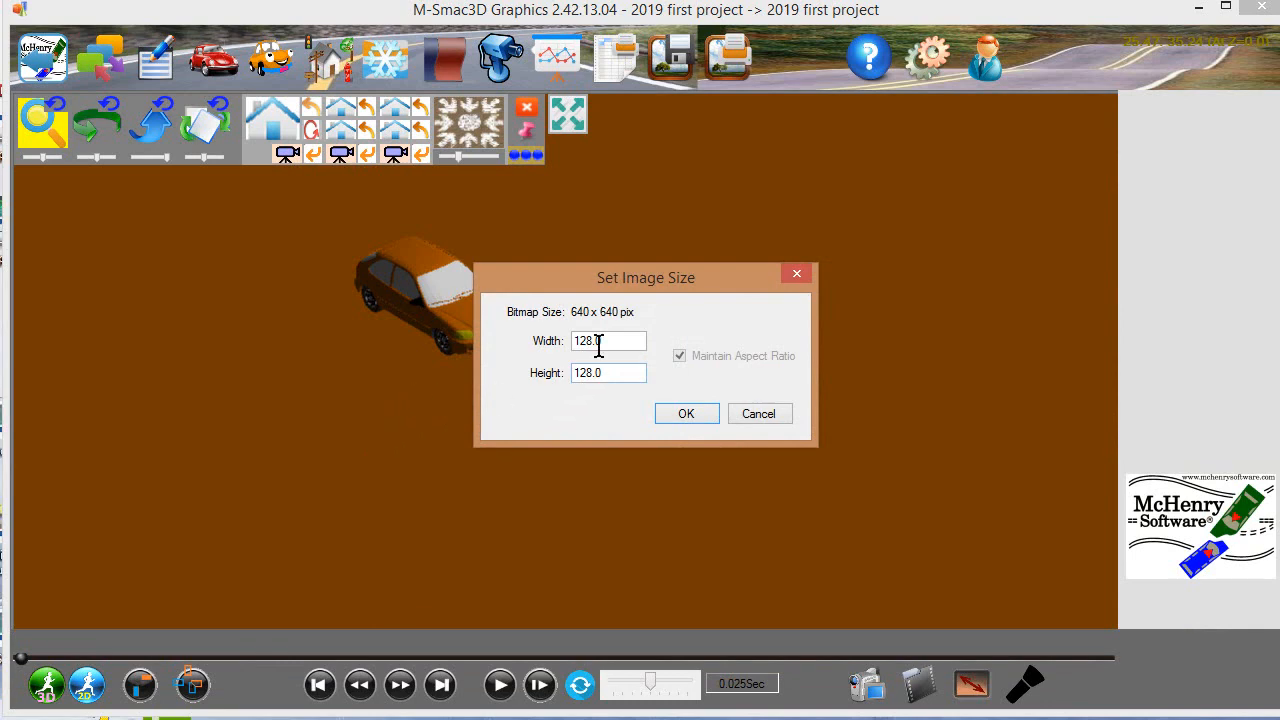
{"action": "left_click_drag", "start_coordinate": [533, 341], "coordinate": [481, 352]}
{"action": "type", "text": "640"}
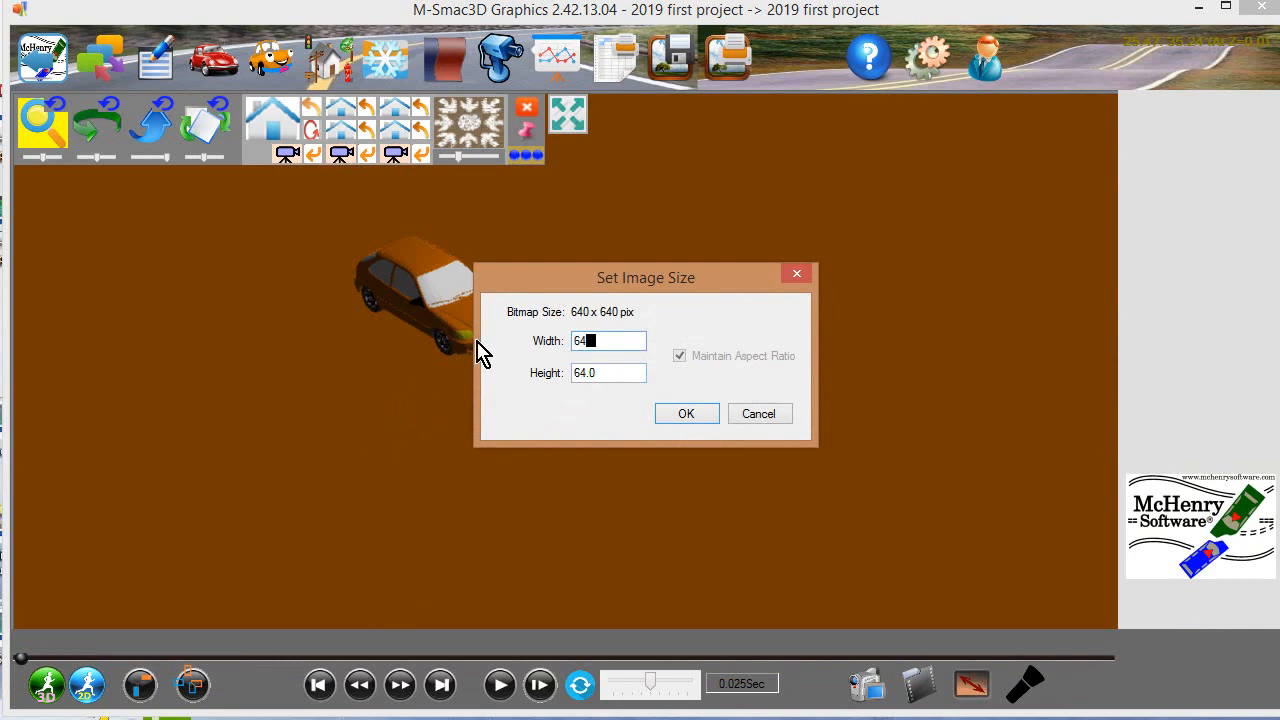
{"action": "left_click", "coordinate": [676, 414]}
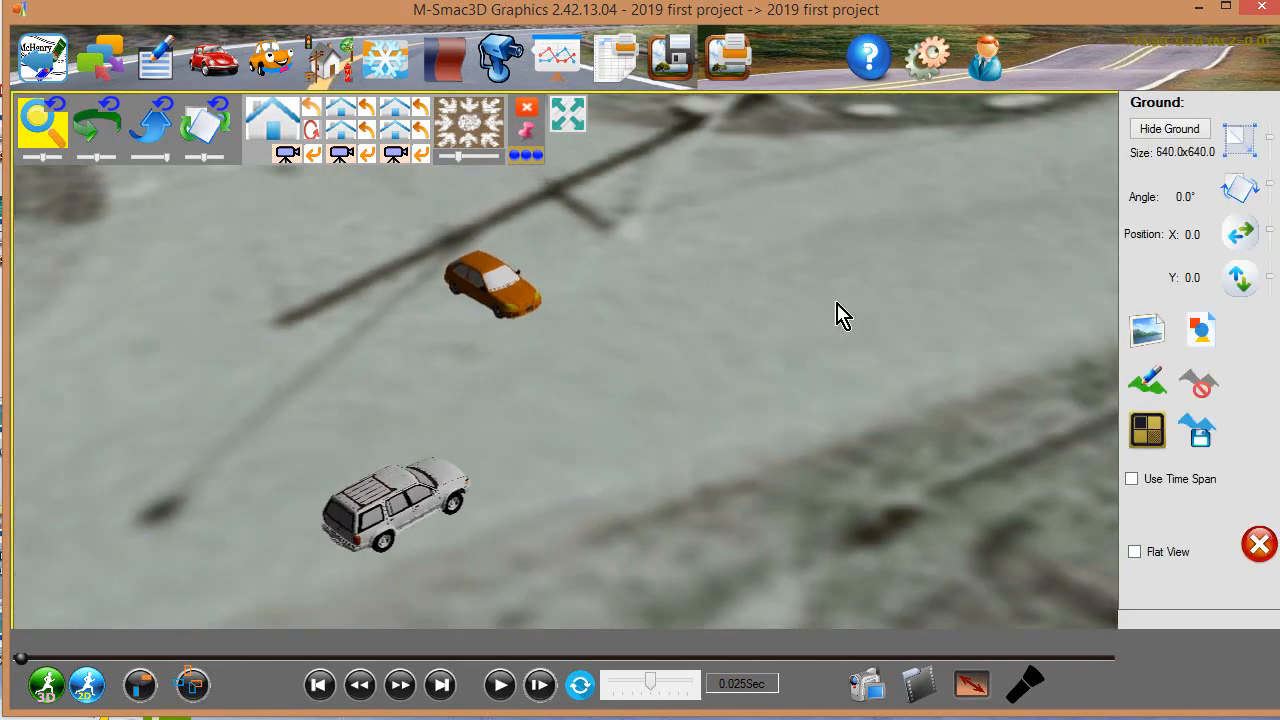
- Rescale the draped ground image from two points across the road, entering a distance of 22, and close the drape settings
{"action": "left_click", "coordinate": [1147, 332]}
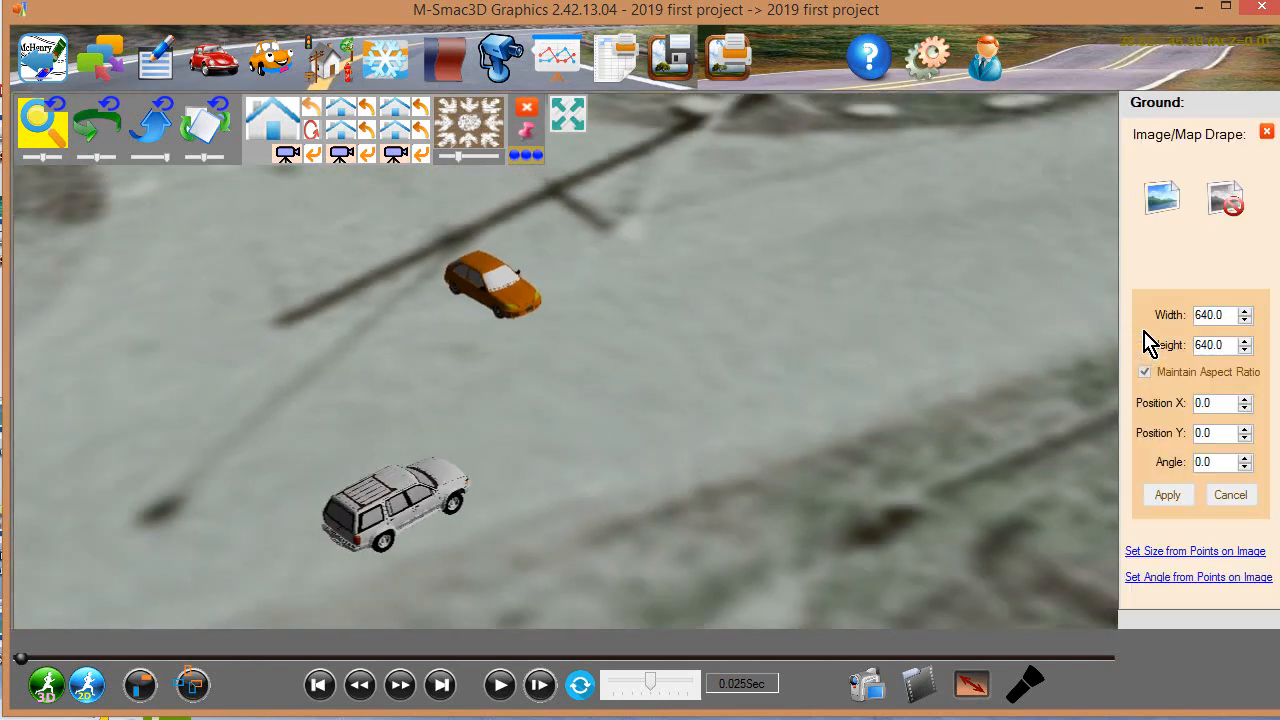
{"action": "left_click", "coordinate": [1172, 556]}
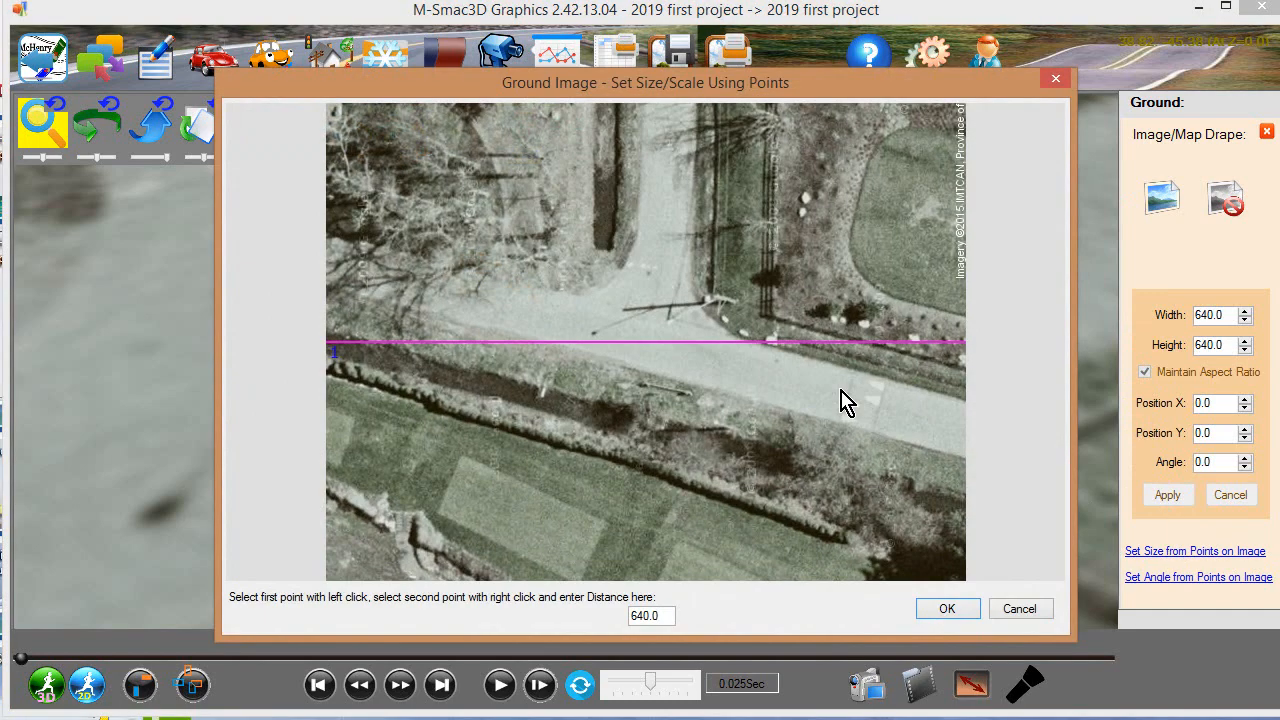
{"action": "left_click", "coordinate": [801, 357]}
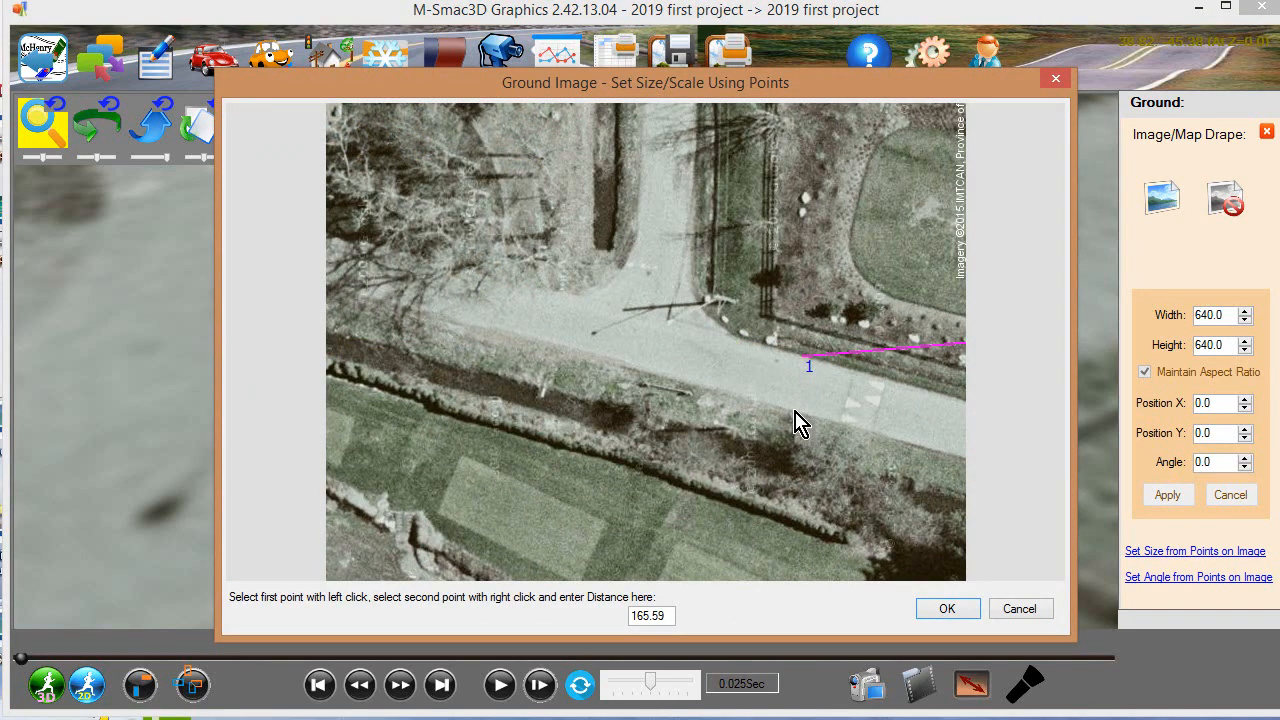
{"action": "right_click", "coordinate": [796, 411]}
{"action": "left_click_drag", "start_coordinate": [666, 615], "coordinate": [515, 610]}
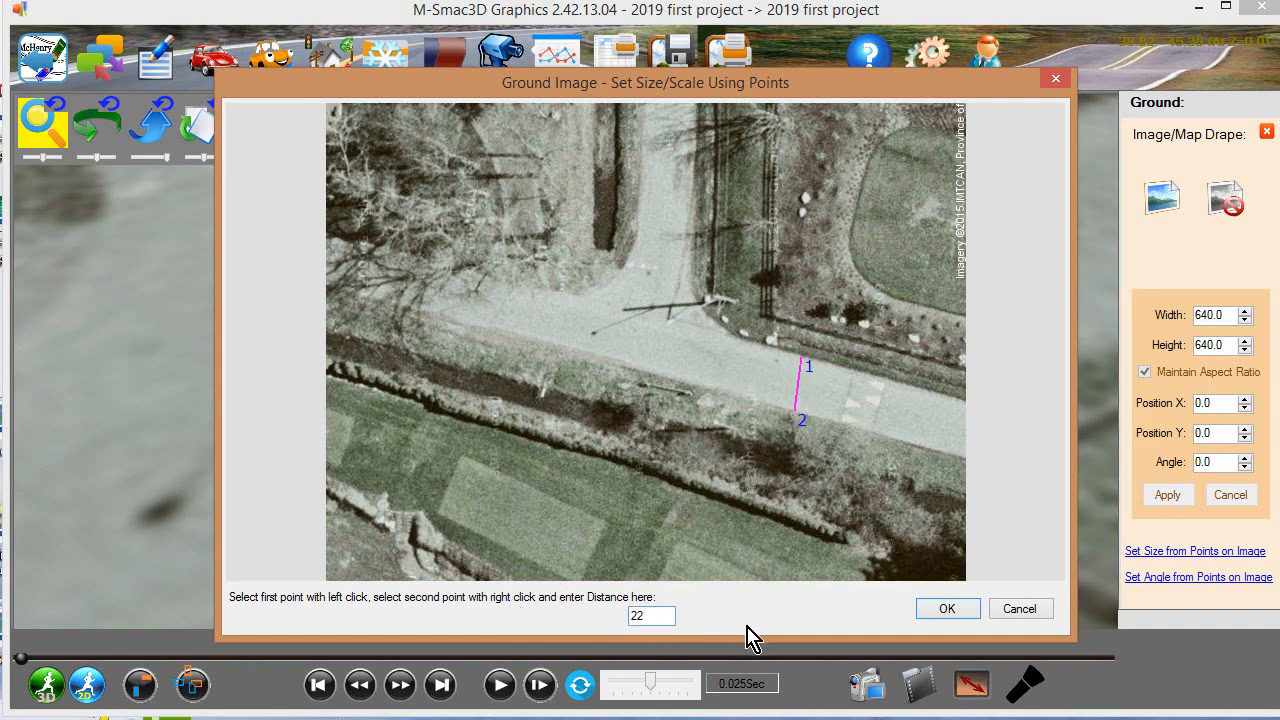
{"action": "left_click", "coordinate": [925, 612]}
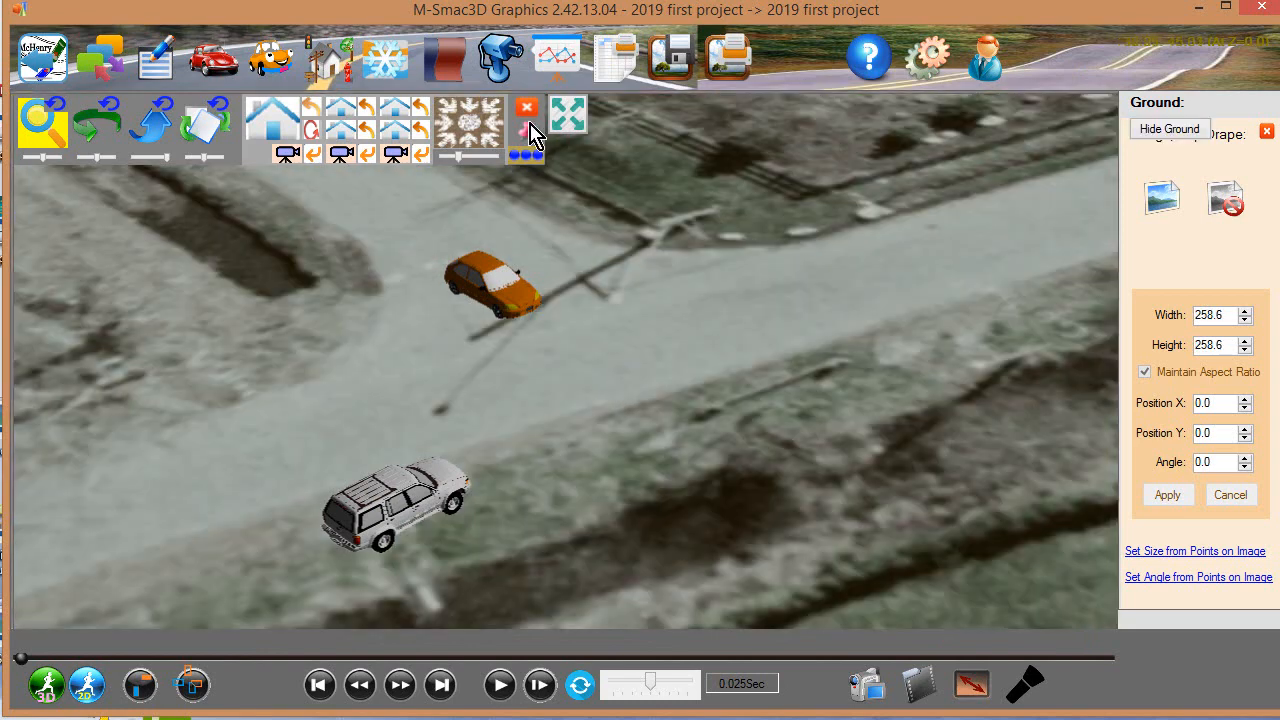
{"action": "left_click", "coordinate": [465, 123]}
{"action": "scroll", "coordinate": [491, 216], "scroll_direction": "down", "scroll_amount": 2}
{"action": "scroll", "coordinate": [500, 214], "scroll_direction": "down", "scroll_amount": 3}
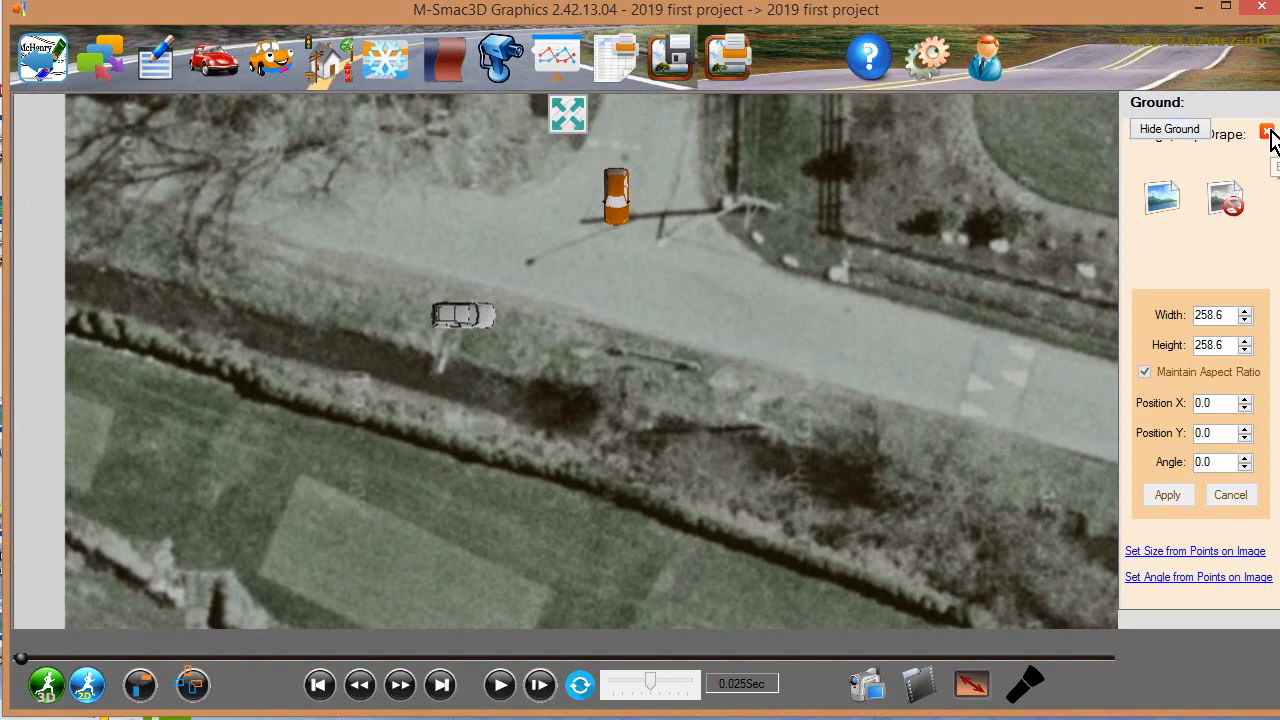
{"action": "left_click", "coordinate": [1266, 133]}
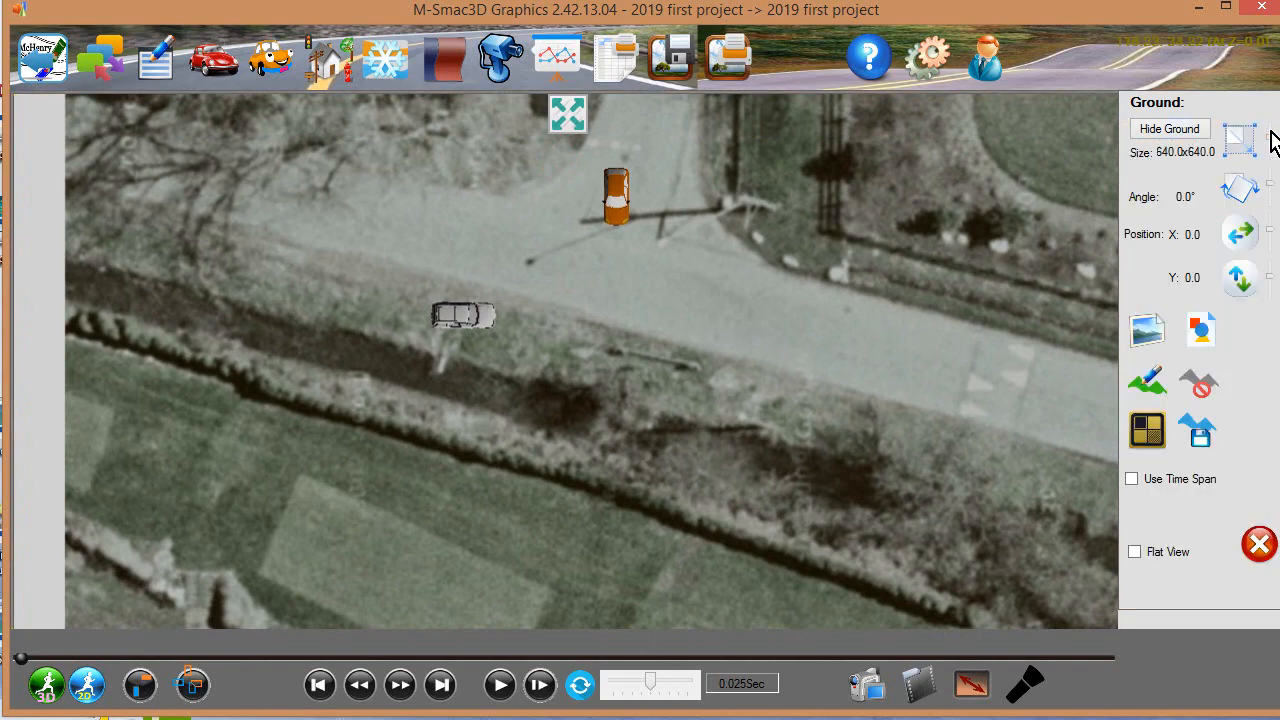
- Start the terrain elevation editor and draw elevation points at the two upper corners of the ground image
{"action": "left_click", "coordinate": [1150, 382]}
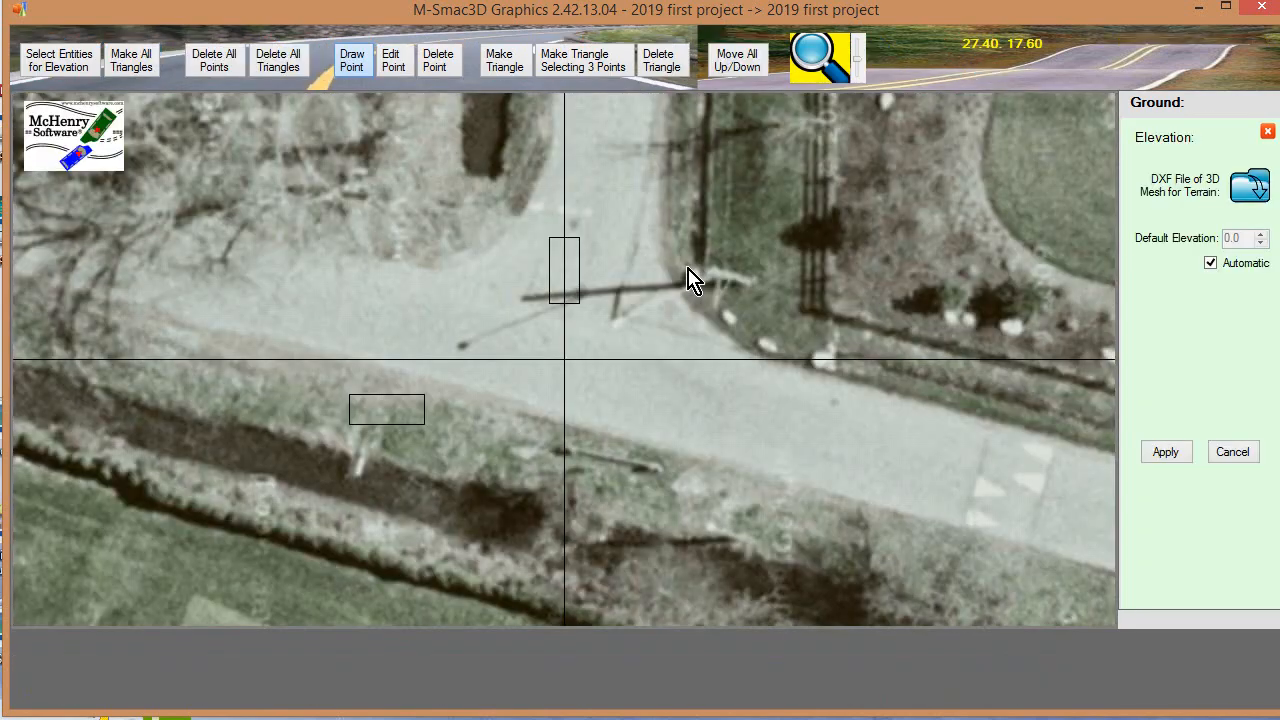
{"action": "scroll", "coordinate": [655, 268], "scroll_direction": "down", "scroll_amount": 2}
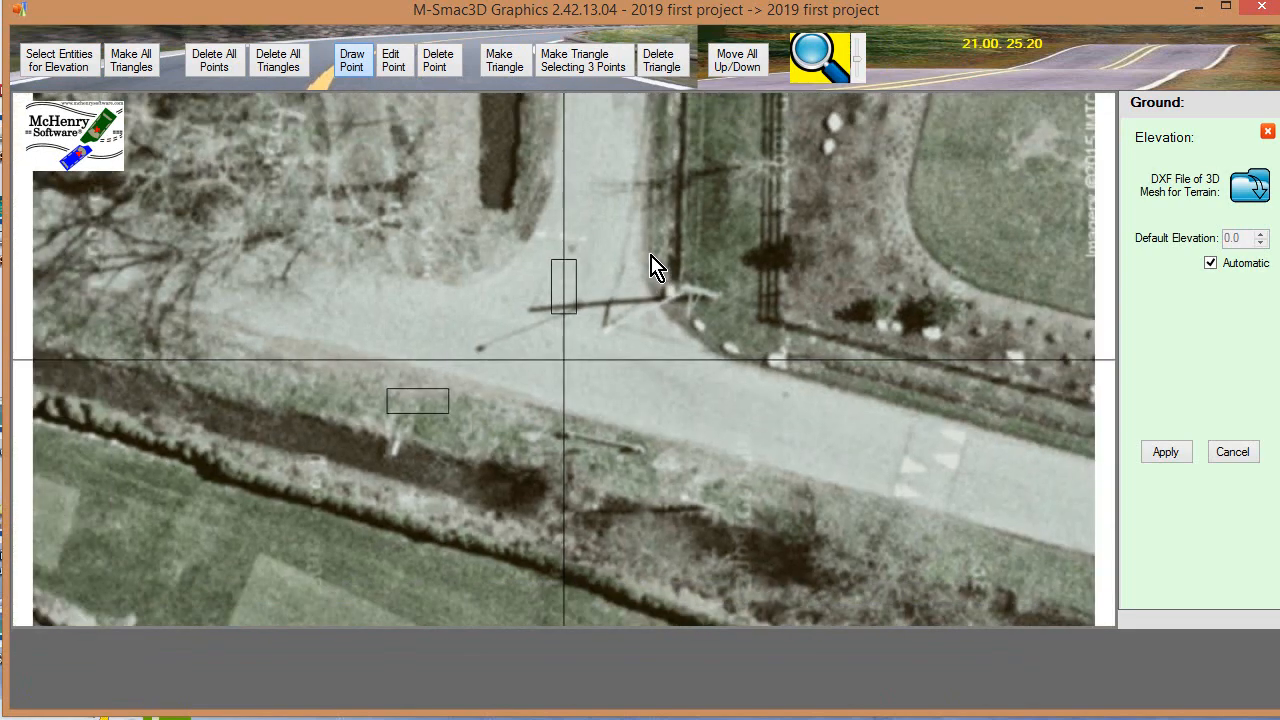
{"action": "scroll", "coordinate": [655, 268], "scroll_direction": "down", "scroll_amount": 3}
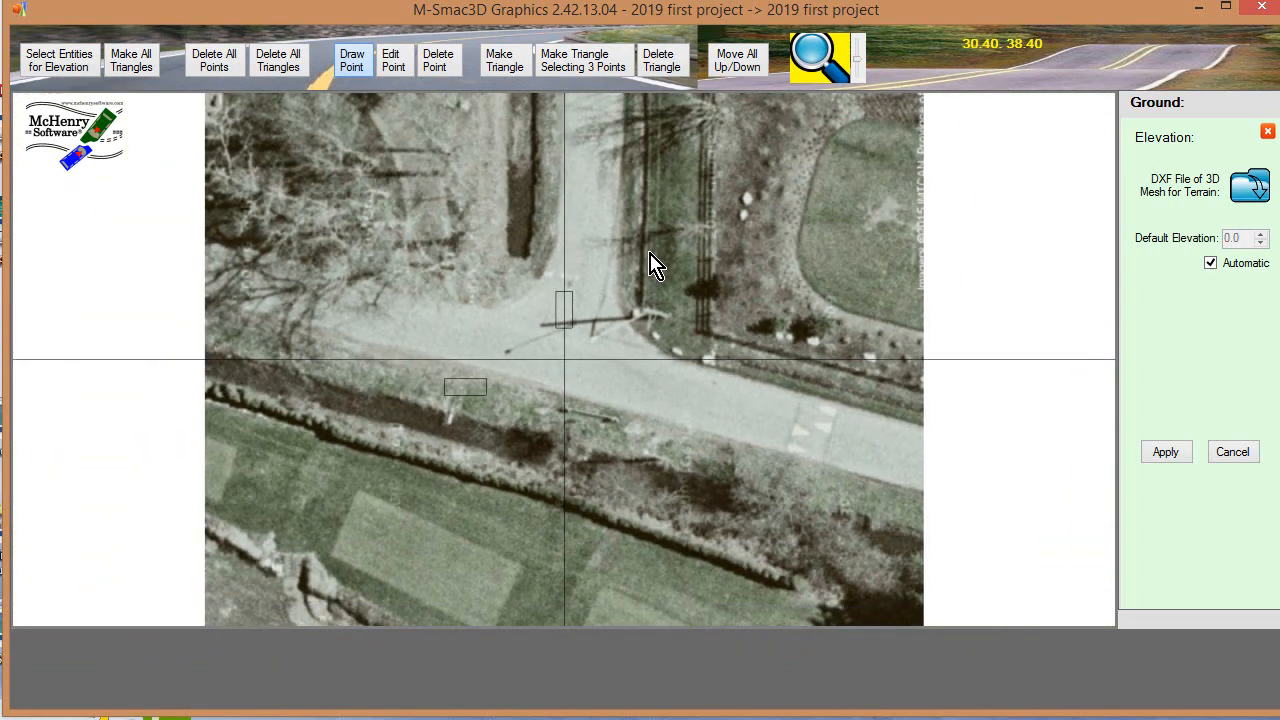
{"action": "scroll", "coordinate": [650, 265], "scroll_direction": "down", "scroll_amount": 1}
{"action": "scroll", "coordinate": [650, 265], "scroll_direction": "down", "scroll_amount": 1}
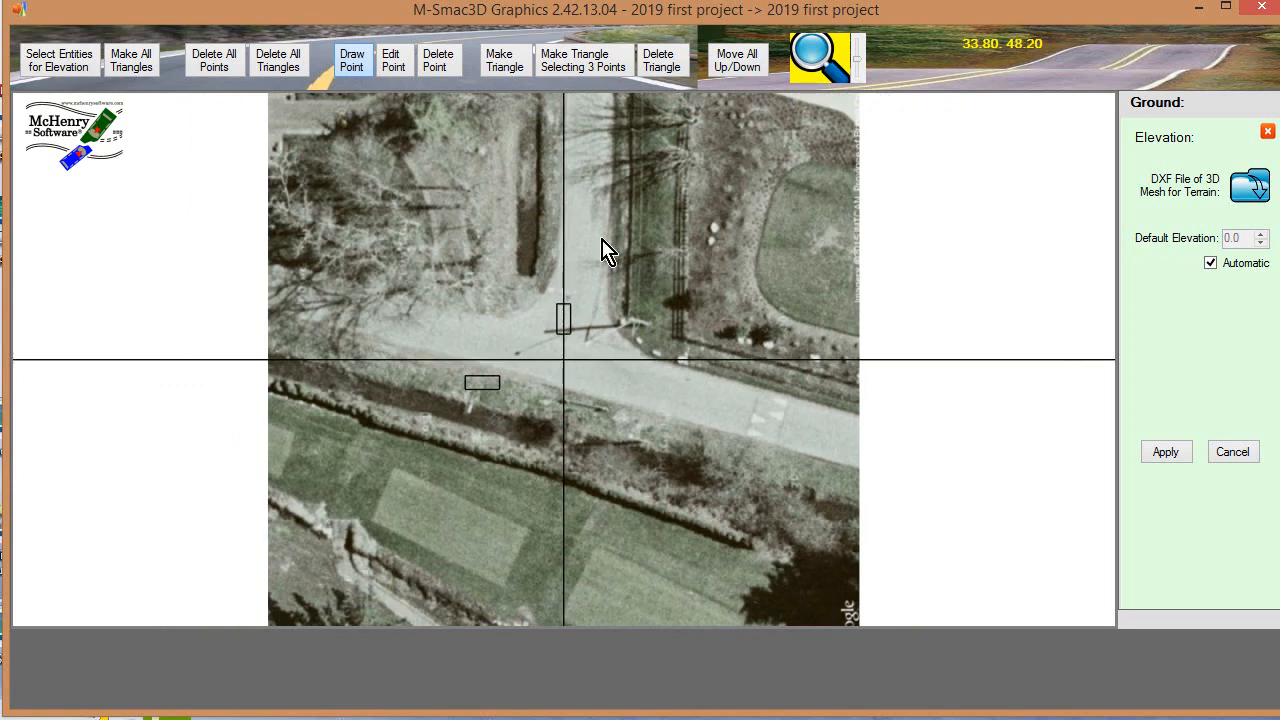
{"action": "scroll", "coordinate": [599, 235], "scroll_direction": "down", "scroll_amount": 1}
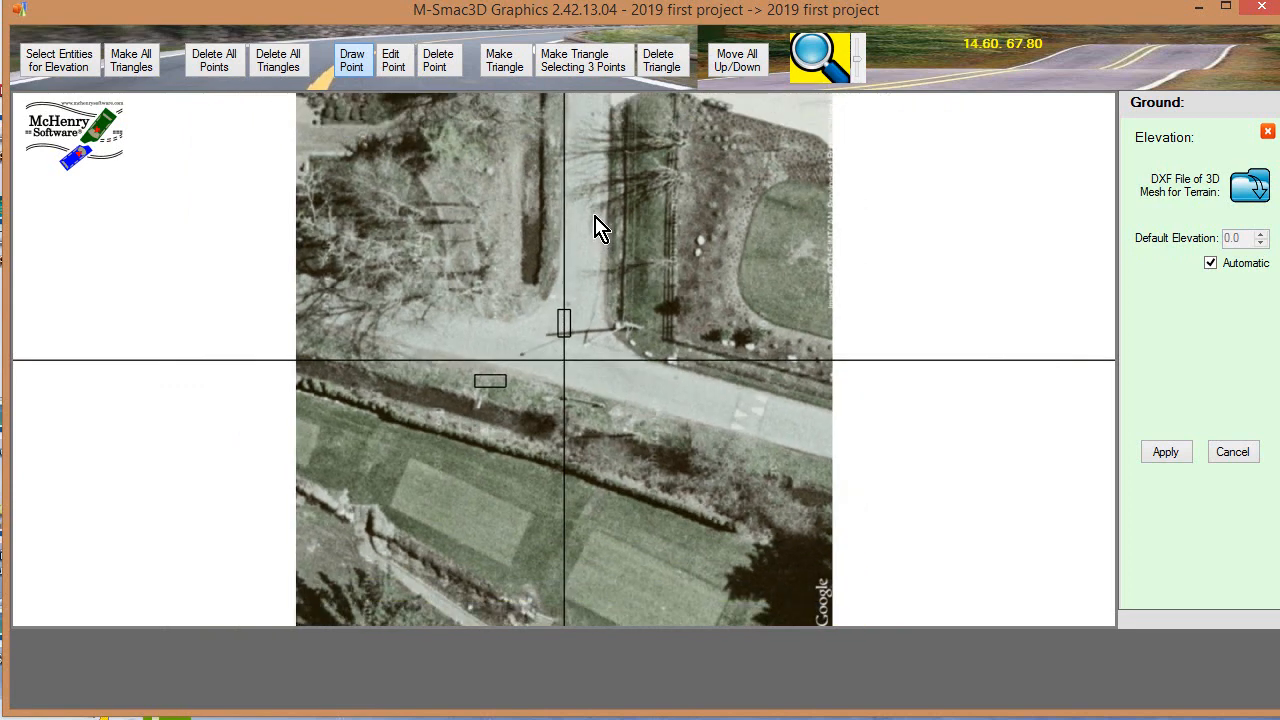
{"action": "scroll", "coordinate": [595, 228], "scroll_direction": "down", "scroll_amount": 1}
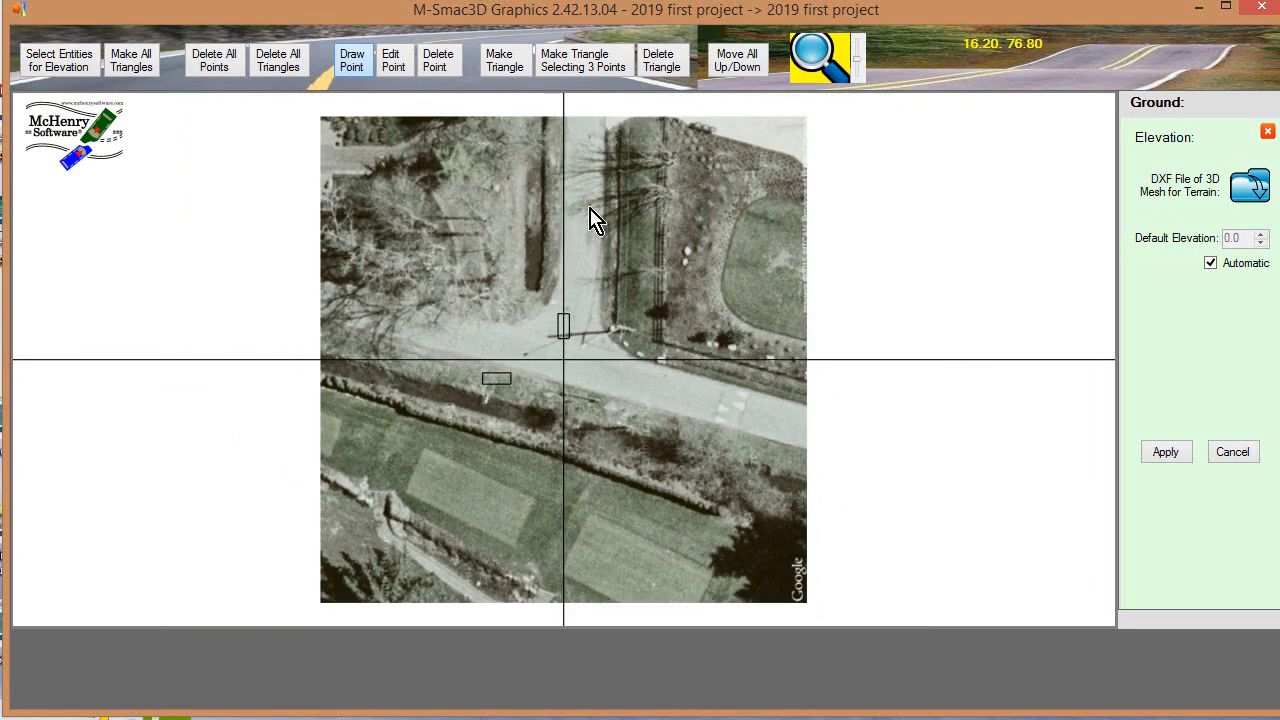
{"action": "left_click", "coordinate": [319, 116]}
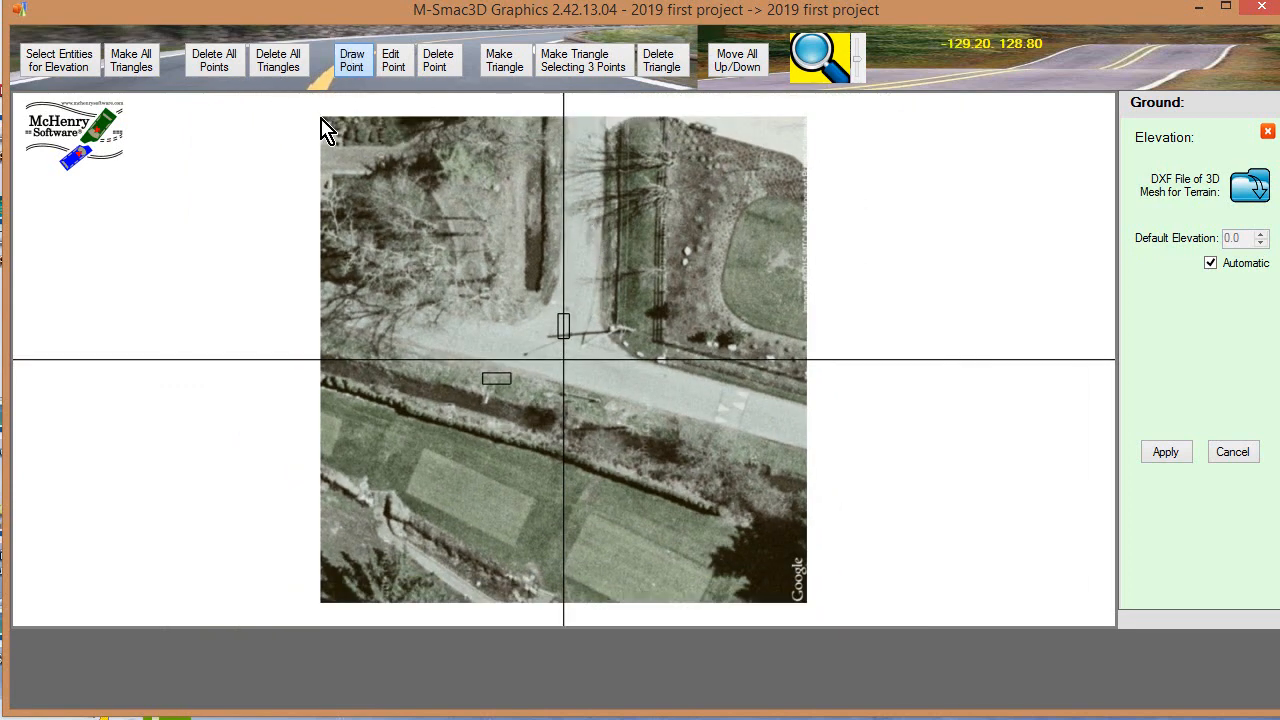
{"action": "left_click", "coordinate": [804, 121]}
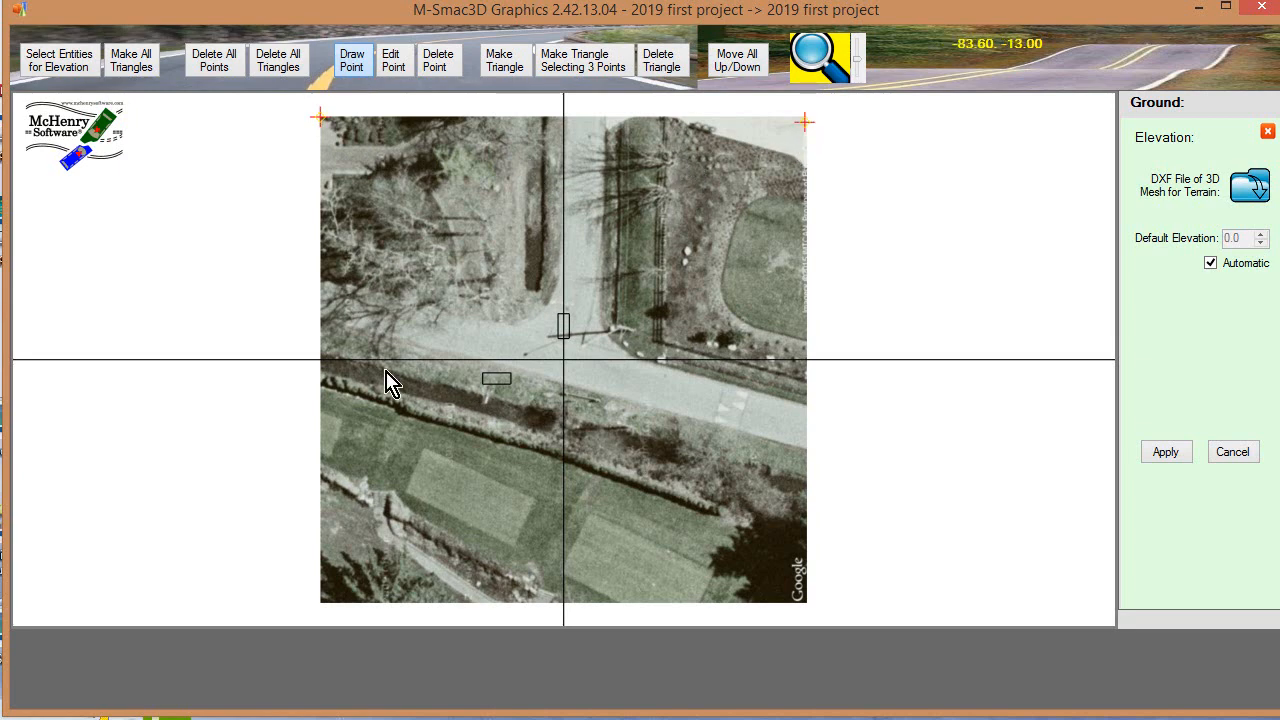
- Draw elevation points where the road edge and ditch meet both sides of the image, and at its two lower corners
{"action": "left_click", "coordinate": [321, 320]}
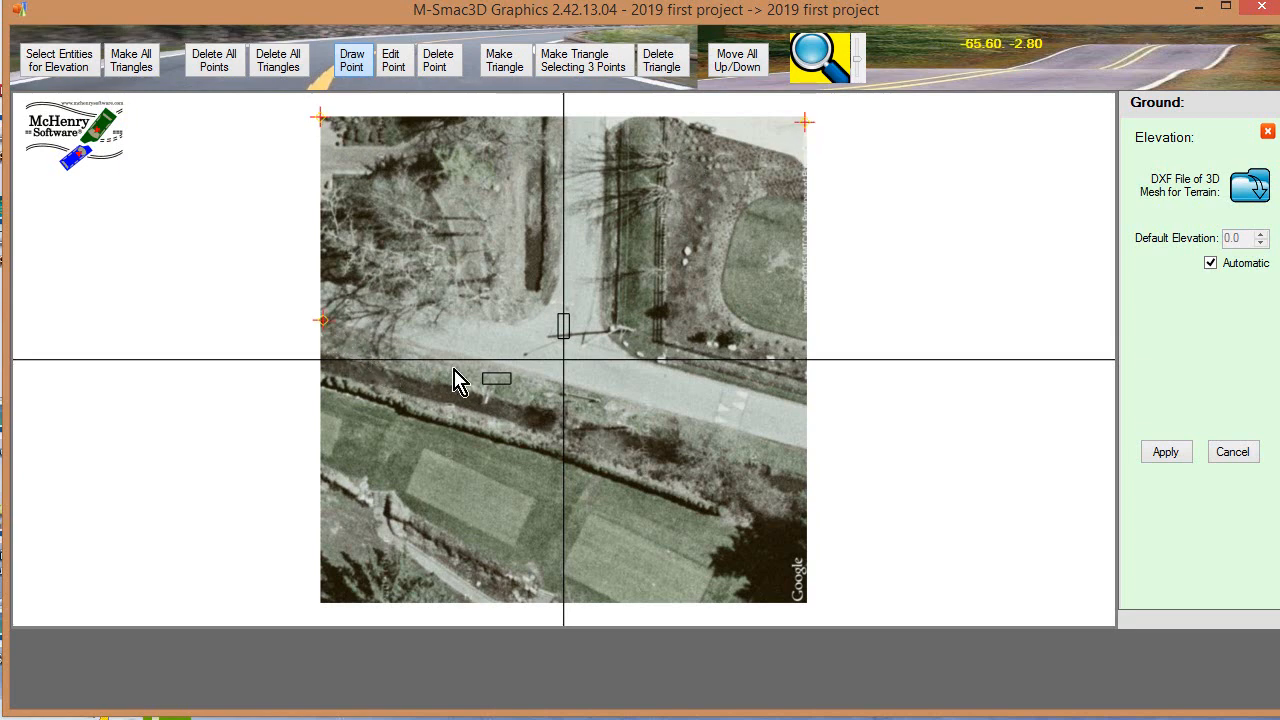
{"action": "left_click", "coordinate": [801, 449]}
{"action": "left_click", "coordinate": [802, 539]}
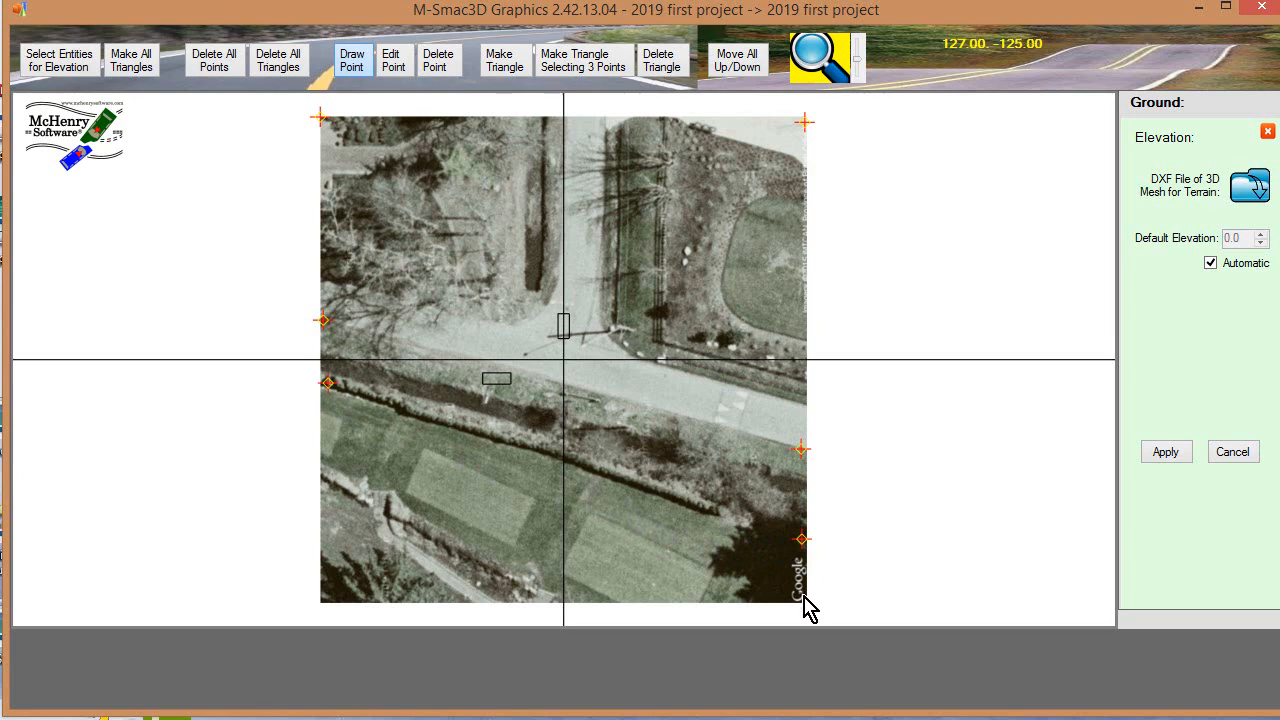
{"action": "left_click", "coordinate": [803, 599]}
{"action": "left_click", "coordinate": [321, 600]}
- Set the elevation of the ditch point on the image's left edge to -10 and open the right-edge ditch point's elevation for editing
{"action": "left_click", "coordinate": [392, 61]}
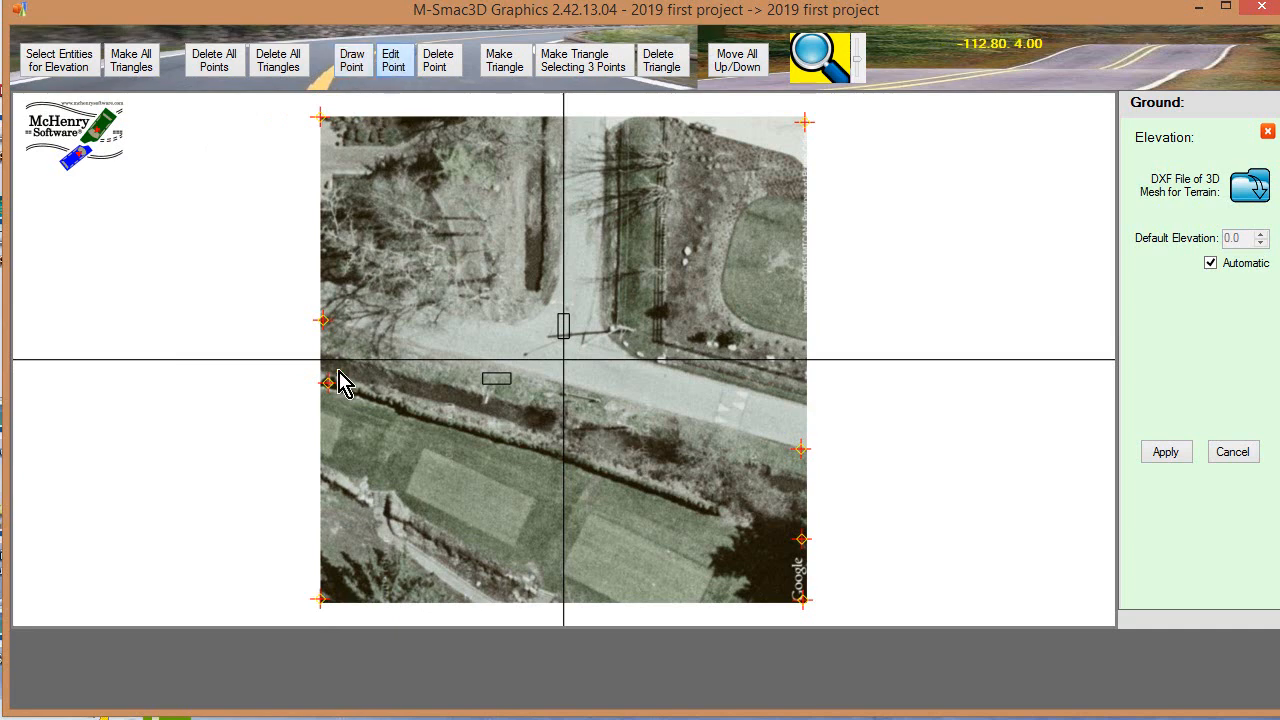
{"action": "left_click", "coordinate": [329, 383]}
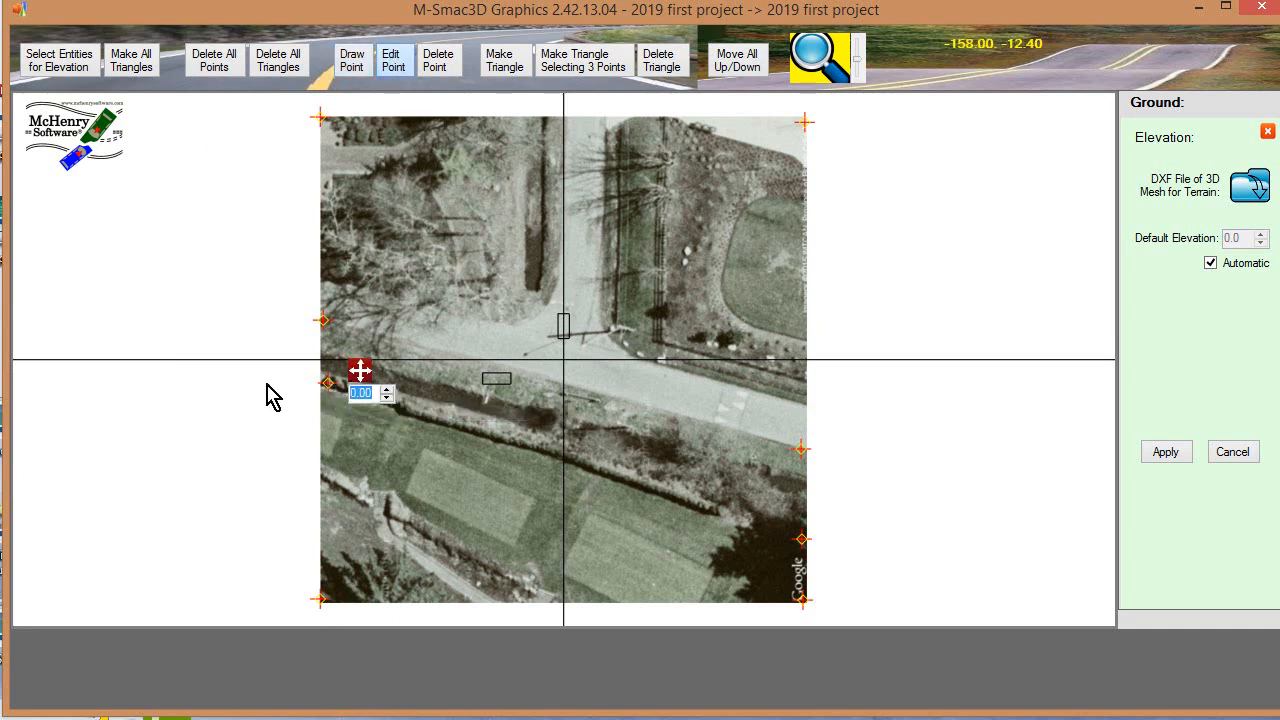
{"action": "type", "text": "-10"}
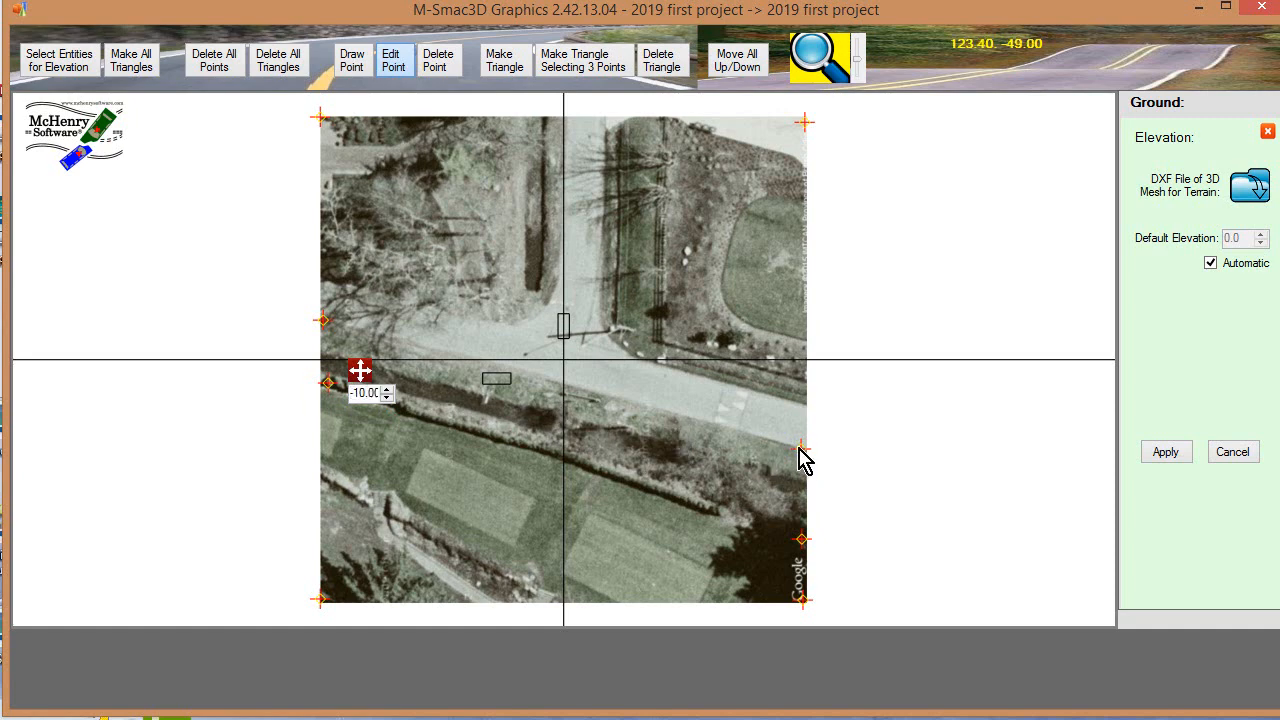
{"action": "left_click", "coordinate": [802, 541]}
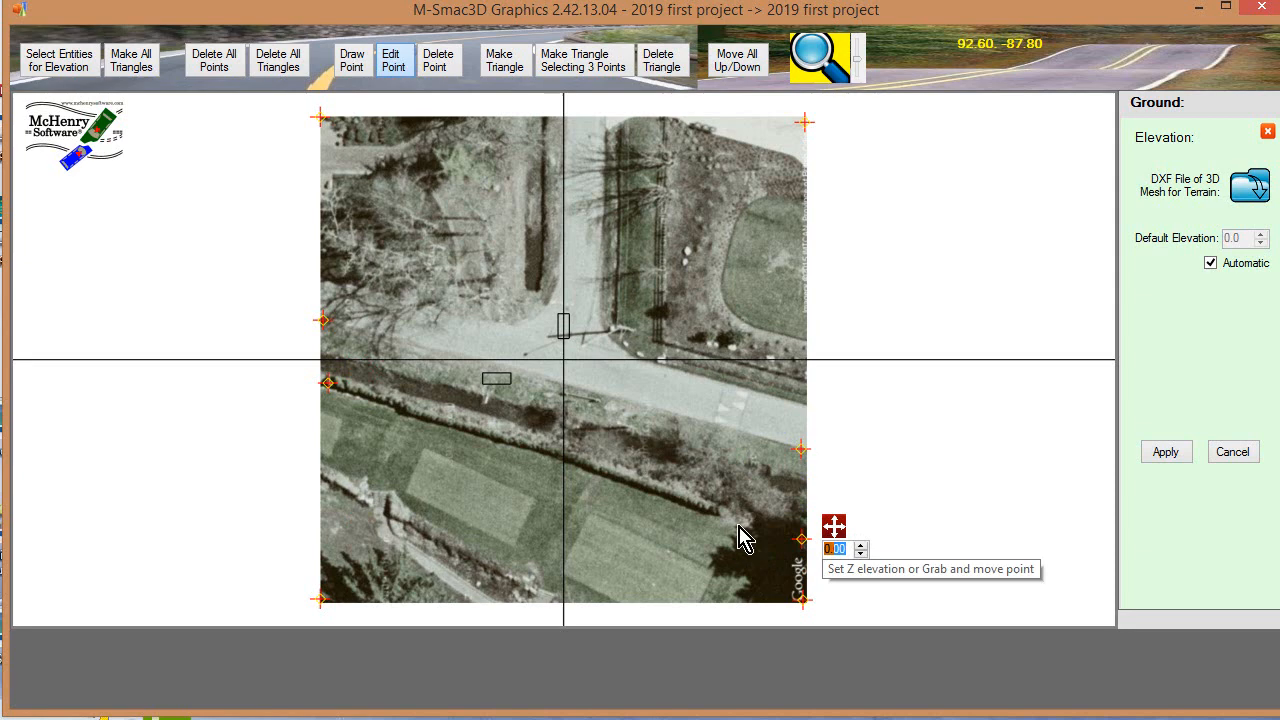
- Set the elevation of both points at the ground image's lower corners to -5
{"action": "left_click", "coordinate": [805, 603]}
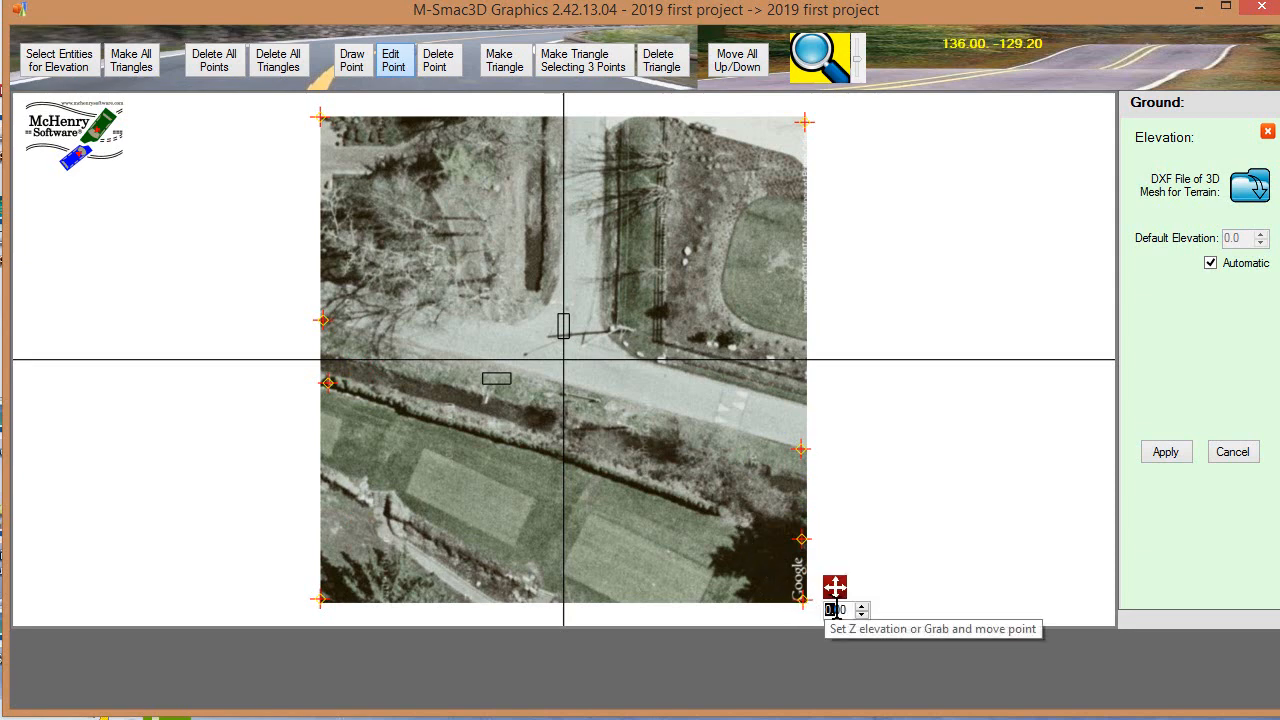
{"action": "type", "text": "-5"}
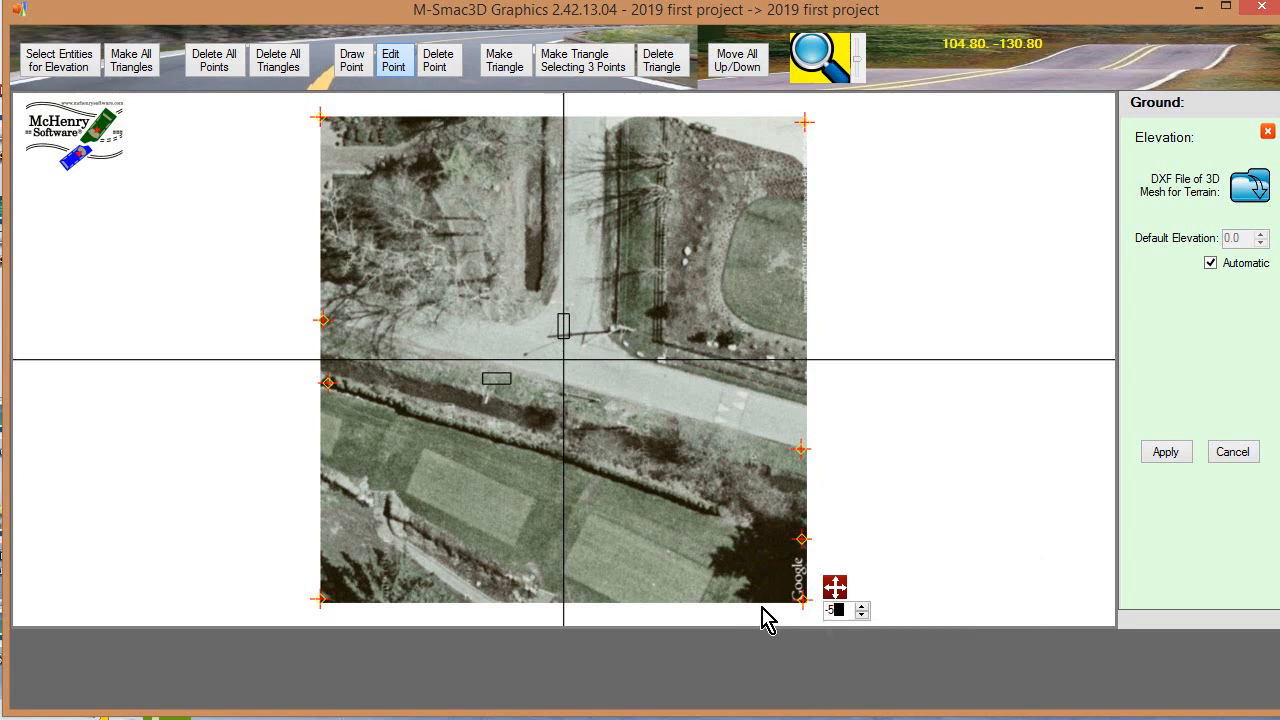
{"action": "left_click", "coordinate": [320, 602]}
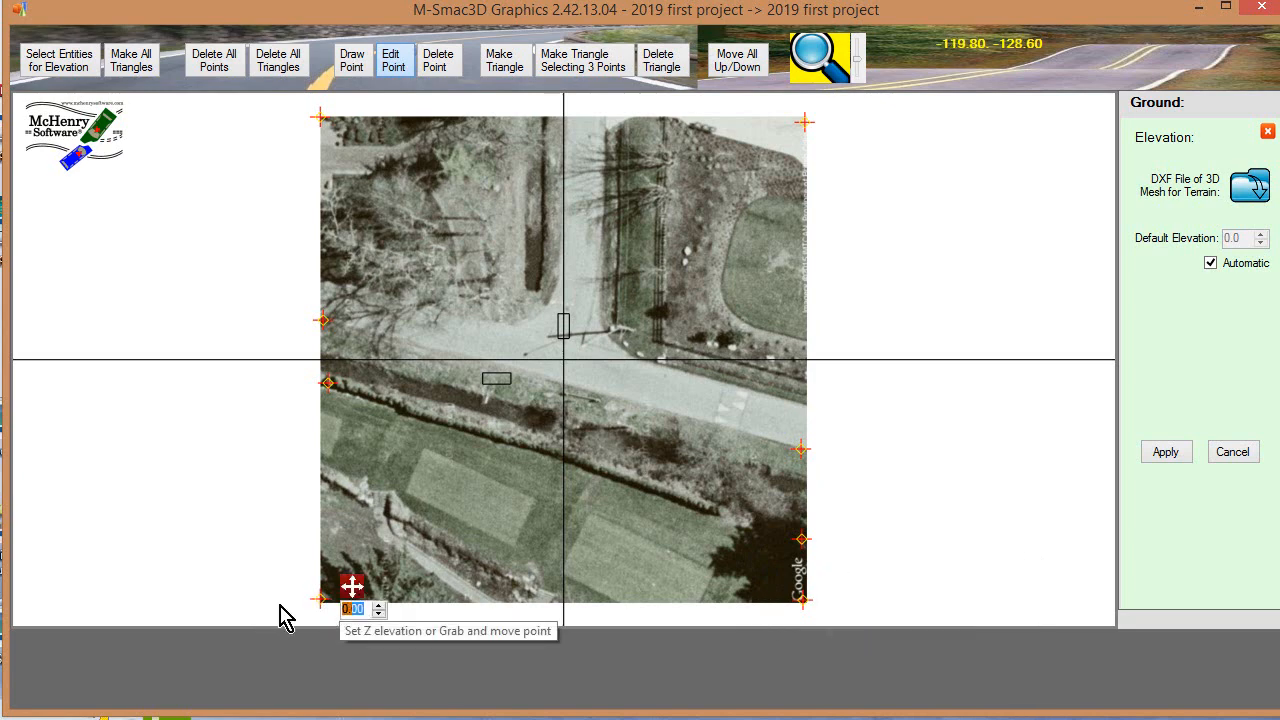
{"action": "type", "text": "-5"}
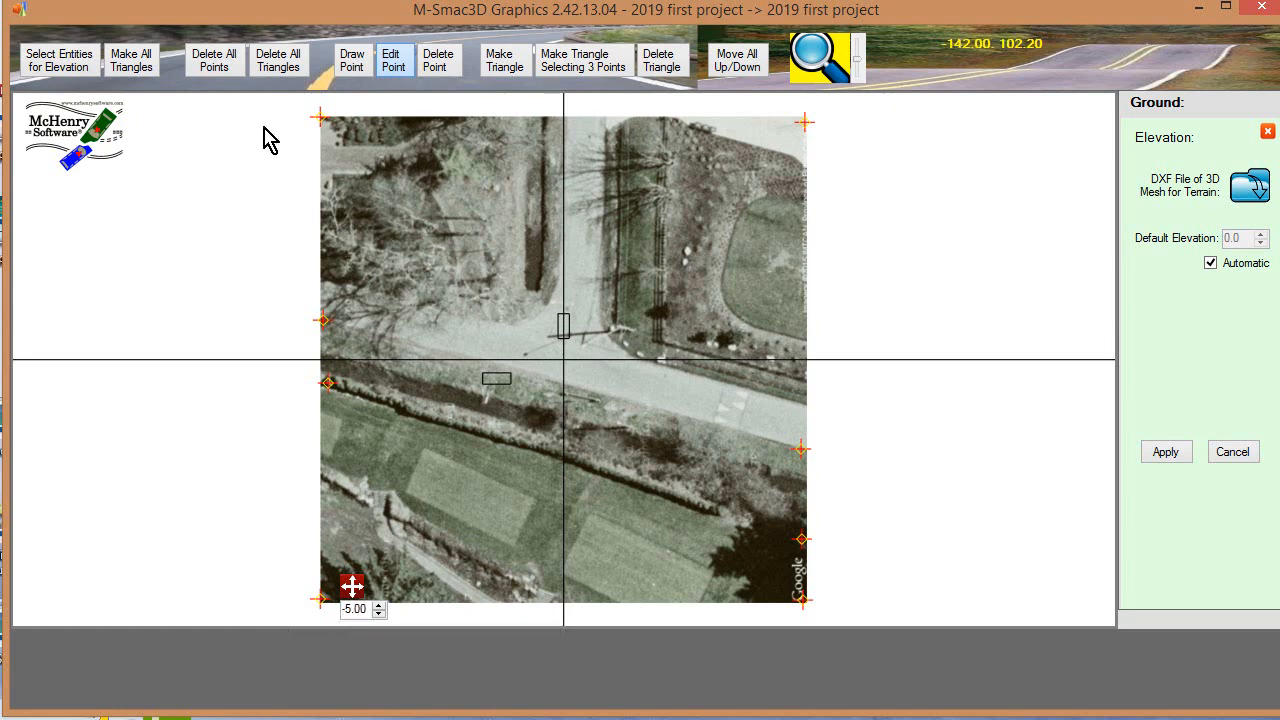
- Create triangles between all elevation points, apply the mesh to the terrain and inspect it in perspective
{"action": "left_click", "coordinate": [128, 72]}
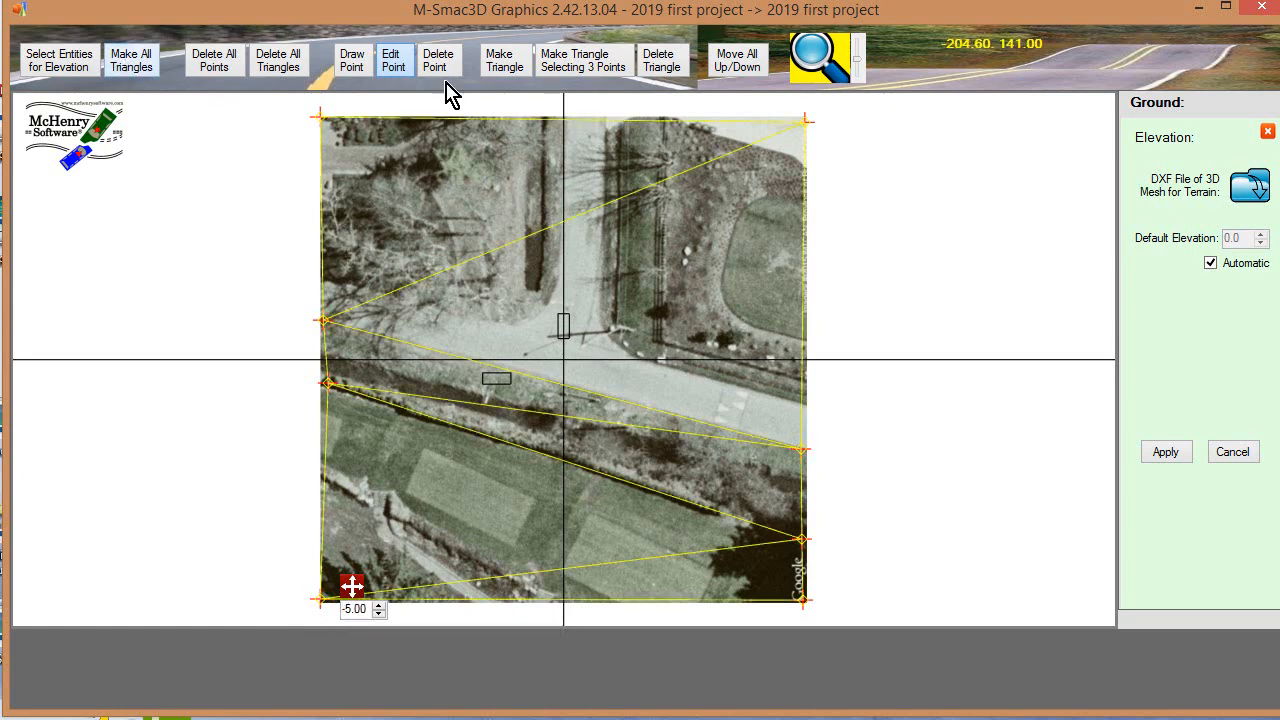
{"action": "left_click", "coordinate": [1166, 451]}
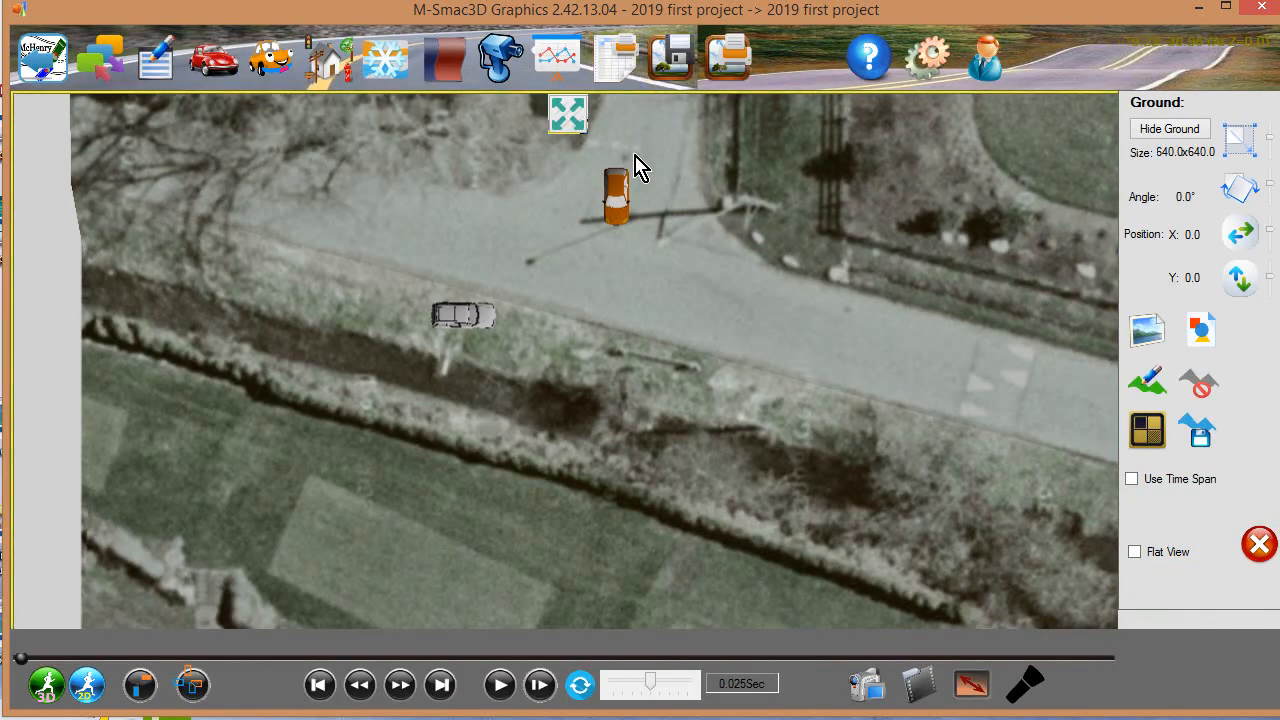
{"action": "mouse_move", "coordinate": [605, 140]}
{"action": "left_click", "coordinate": [660, 150]}
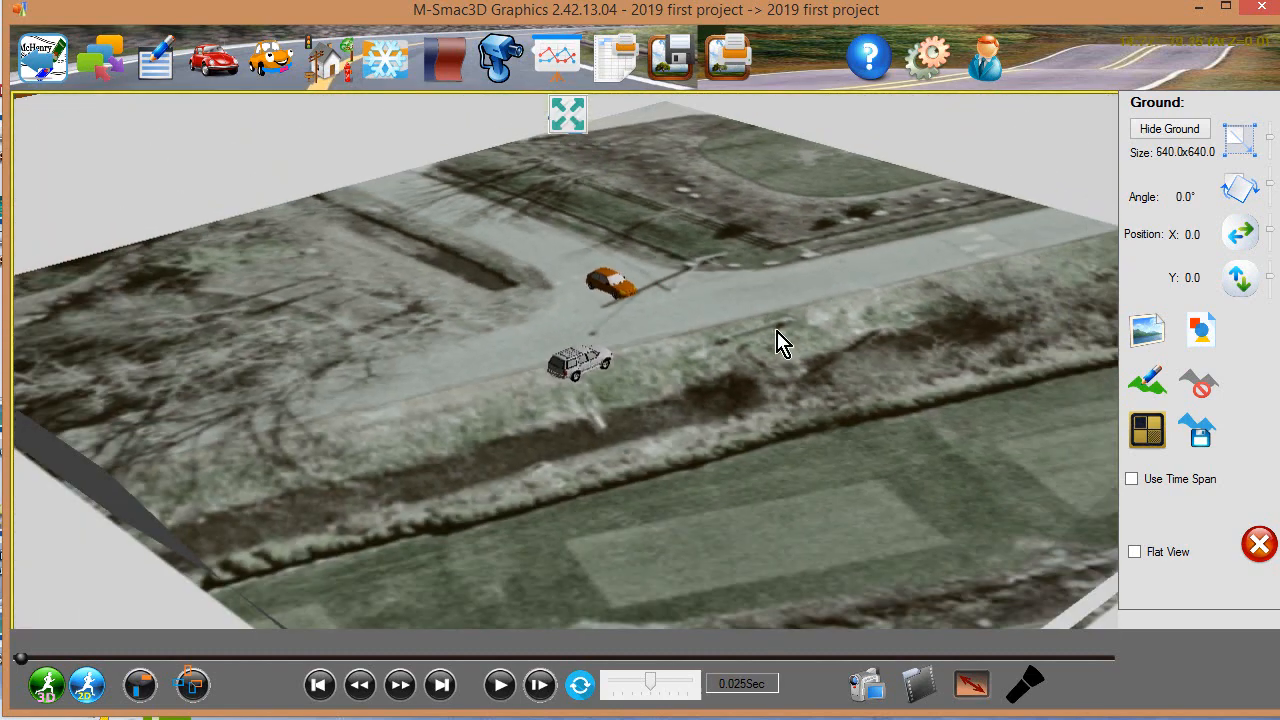
{"action": "left_click_drag", "start_coordinate": [777, 331], "coordinate": [653, 366]}
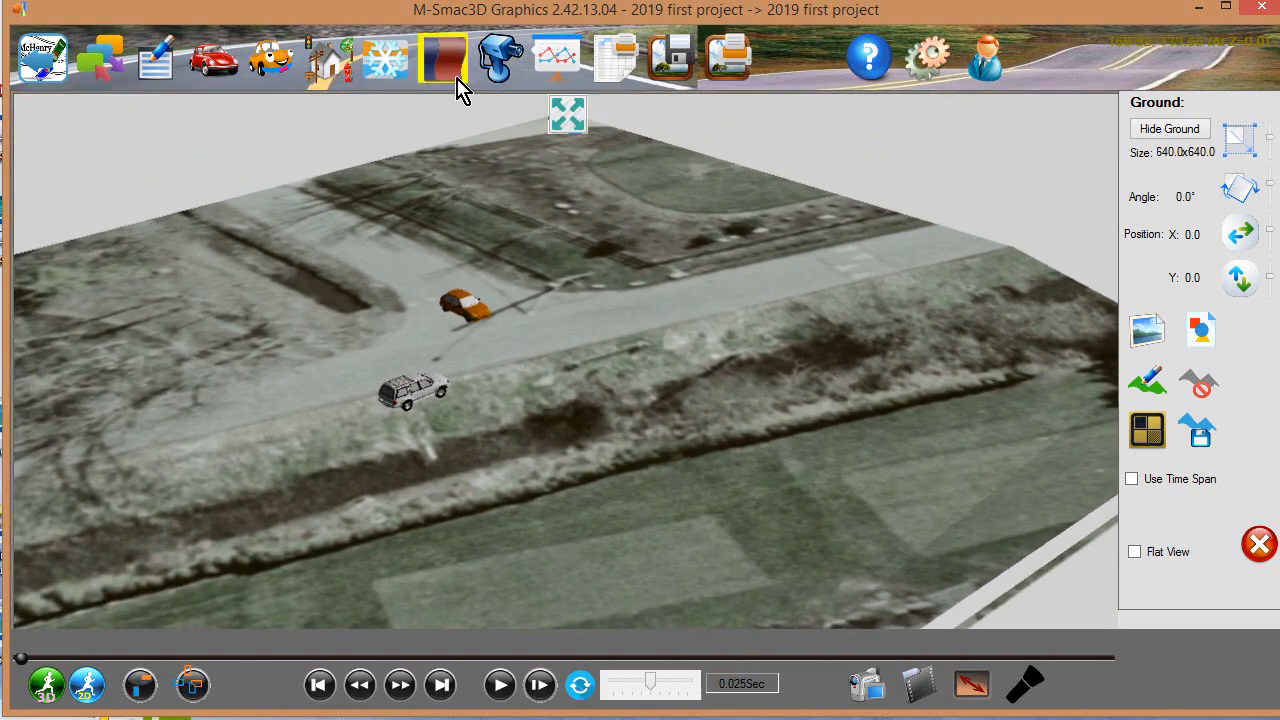
- Reposition vehicle 2's initial position on the side road at about X 2.1, Y 32.4, with a heading angle of about -97.5
{"action": "mouse_move", "coordinate": [728, 165]}
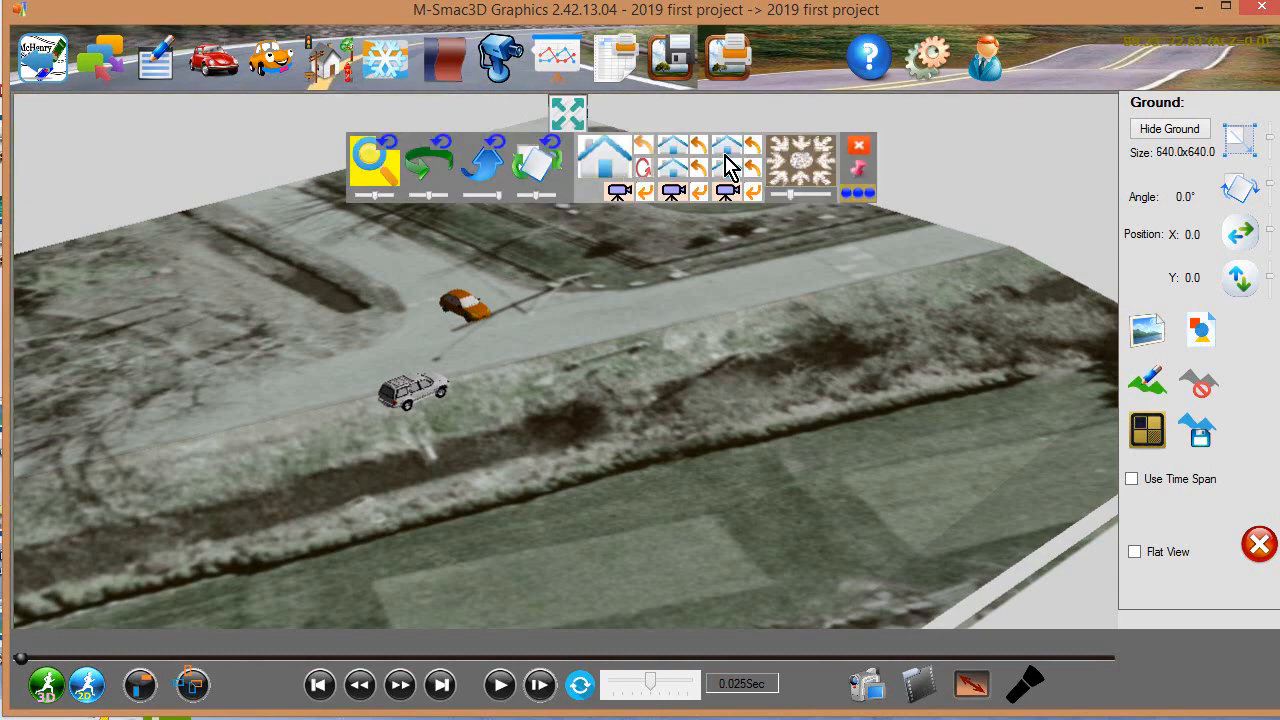
{"action": "left_click", "coordinate": [808, 175]}
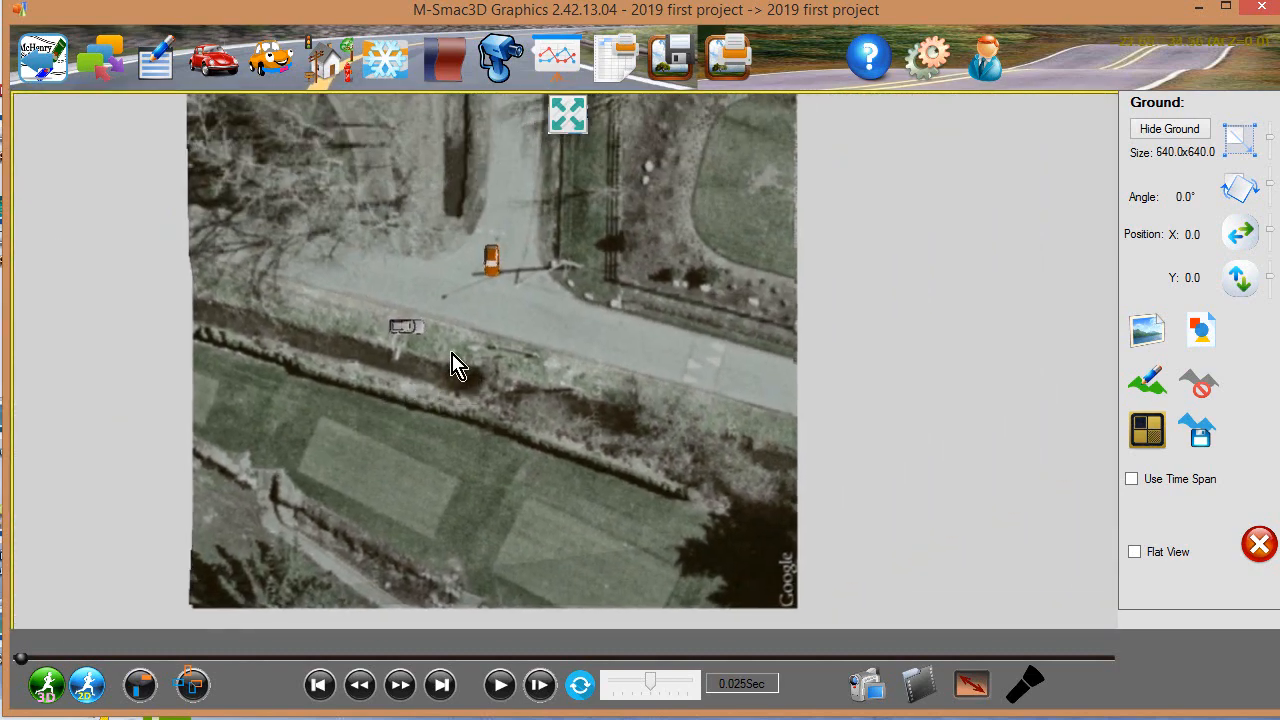
{"action": "scroll", "coordinate": [455, 352], "scroll_direction": "up", "scroll_amount": 4}
{"action": "left_click_drag", "start_coordinate": [535, 318], "coordinate": [476, 431]}
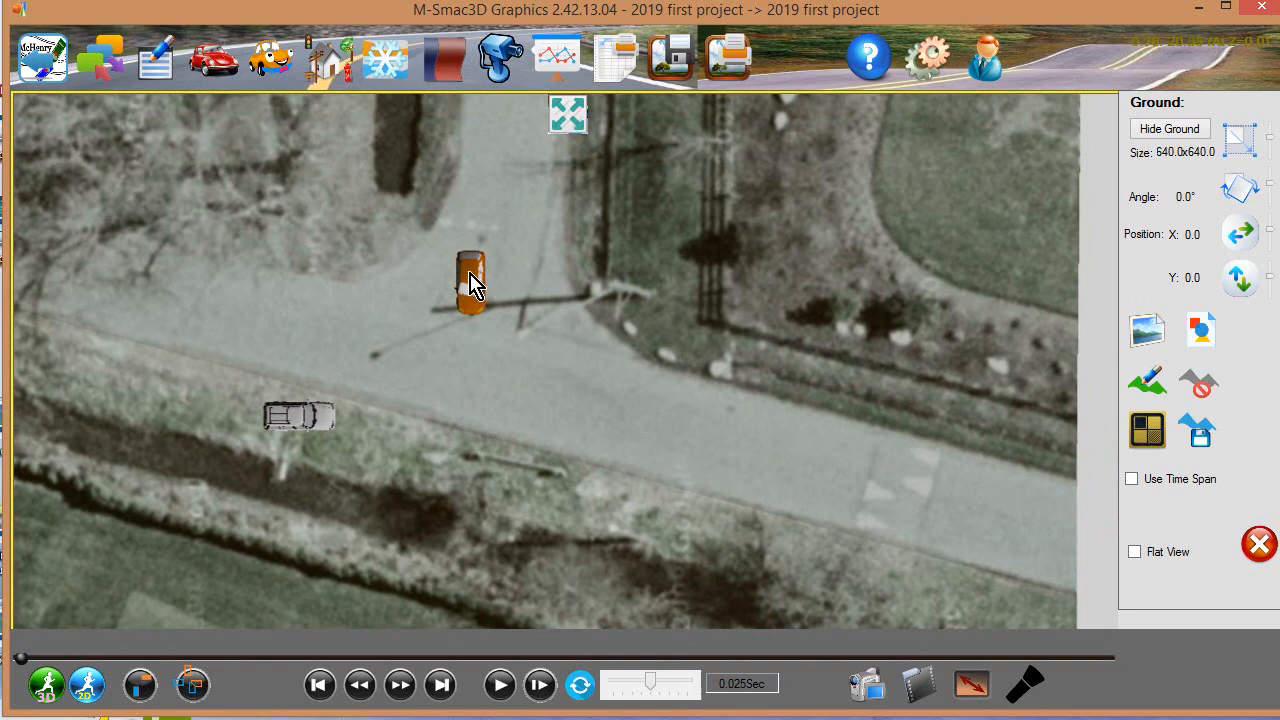
{"action": "left_click", "coordinate": [471, 283]}
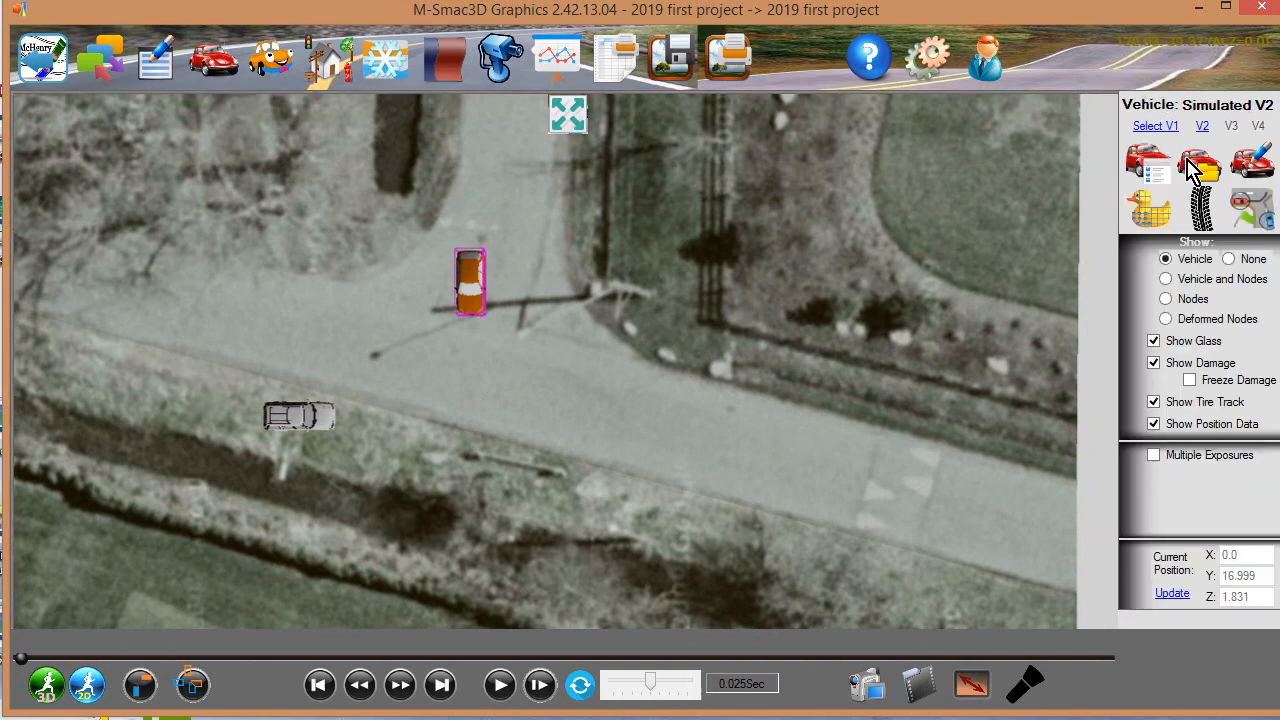
{"action": "left_click", "coordinate": [1253, 214]}
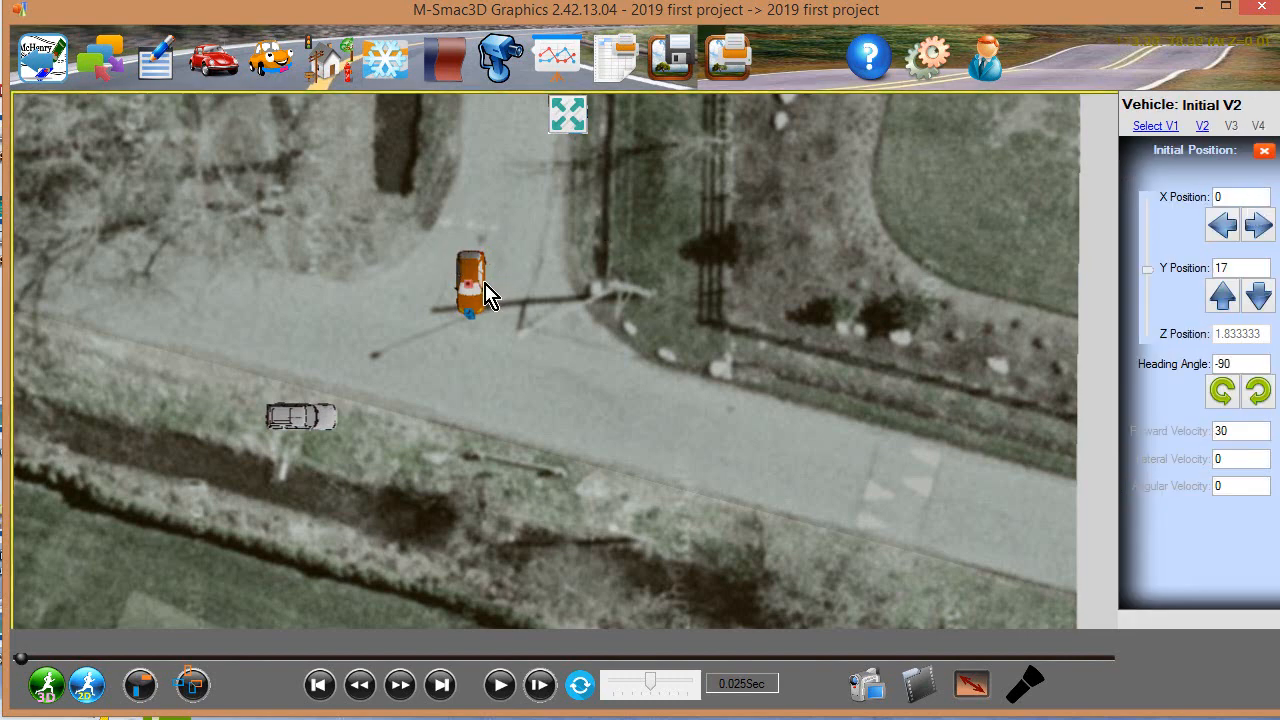
{"action": "left_click_drag", "start_coordinate": [469, 293], "coordinate": [477, 241]}
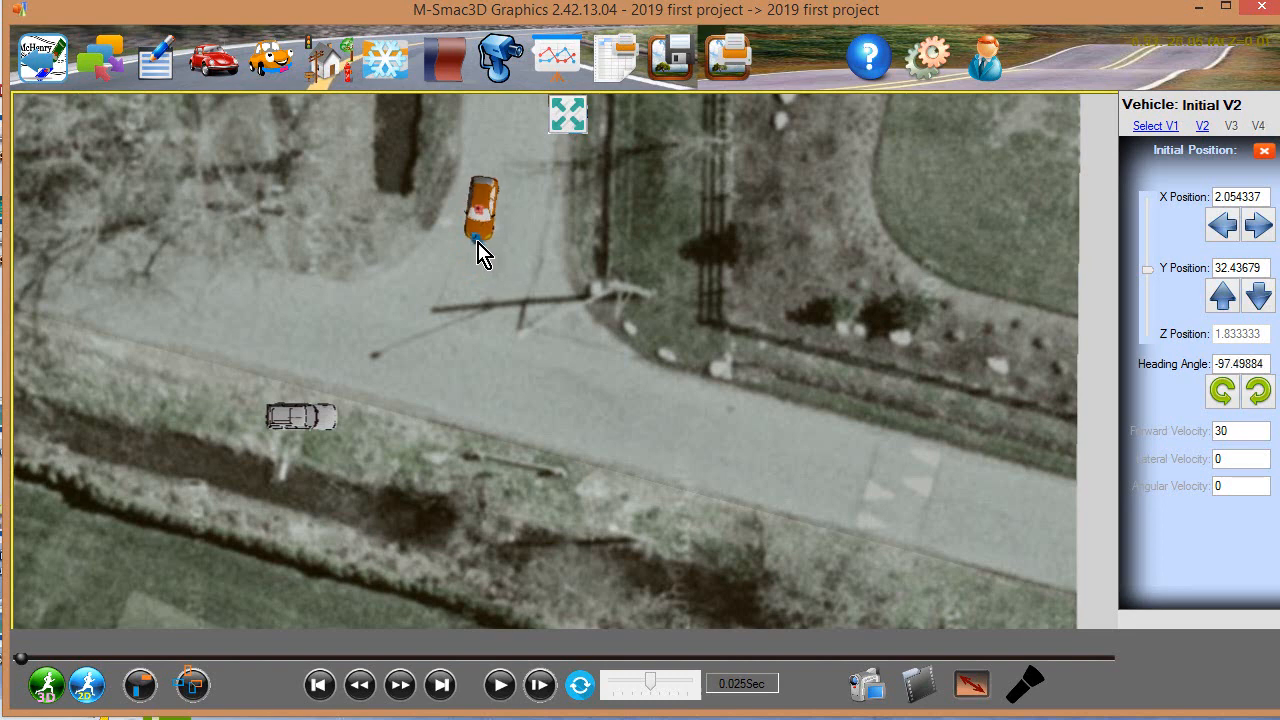
- Reposition vehicle 1's initial position on the main road at about X -39.9, Y 7.6, heading about -8.7, and close the position settings
{"action": "left_click", "coordinate": [299, 413]}
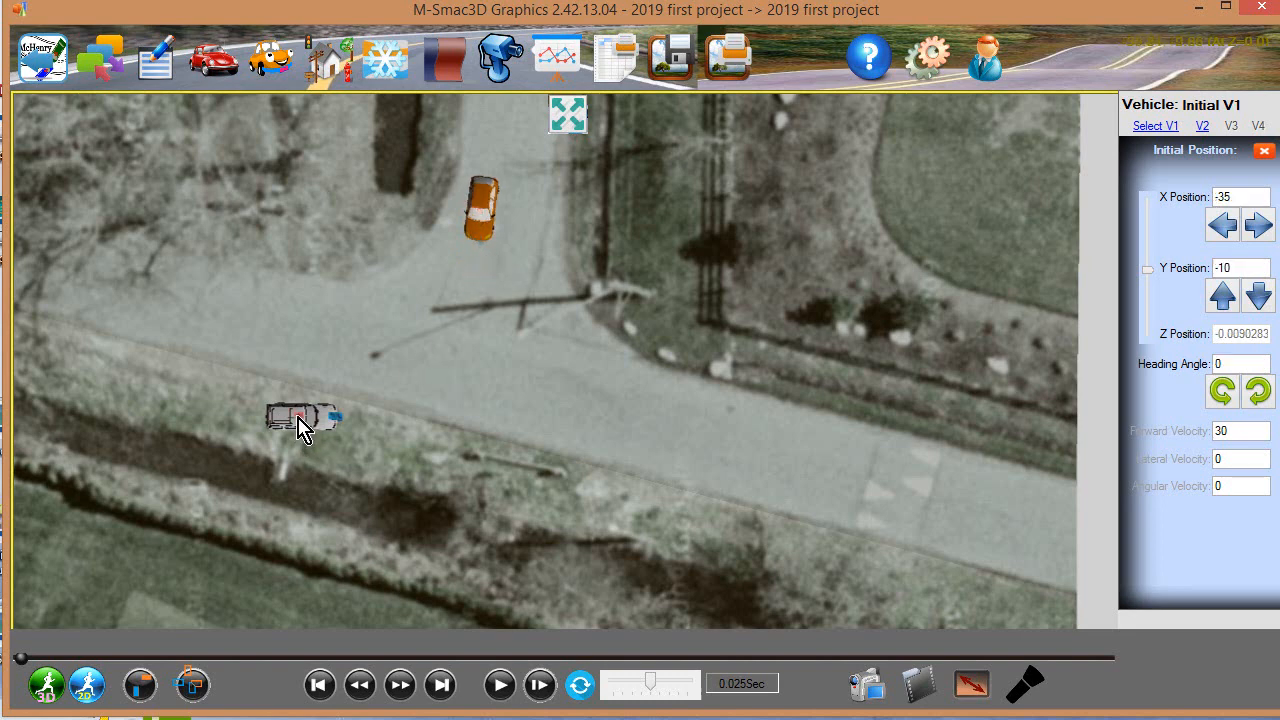
{"action": "left_click_drag", "start_coordinate": [298, 417], "coordinate": [309, 336]}
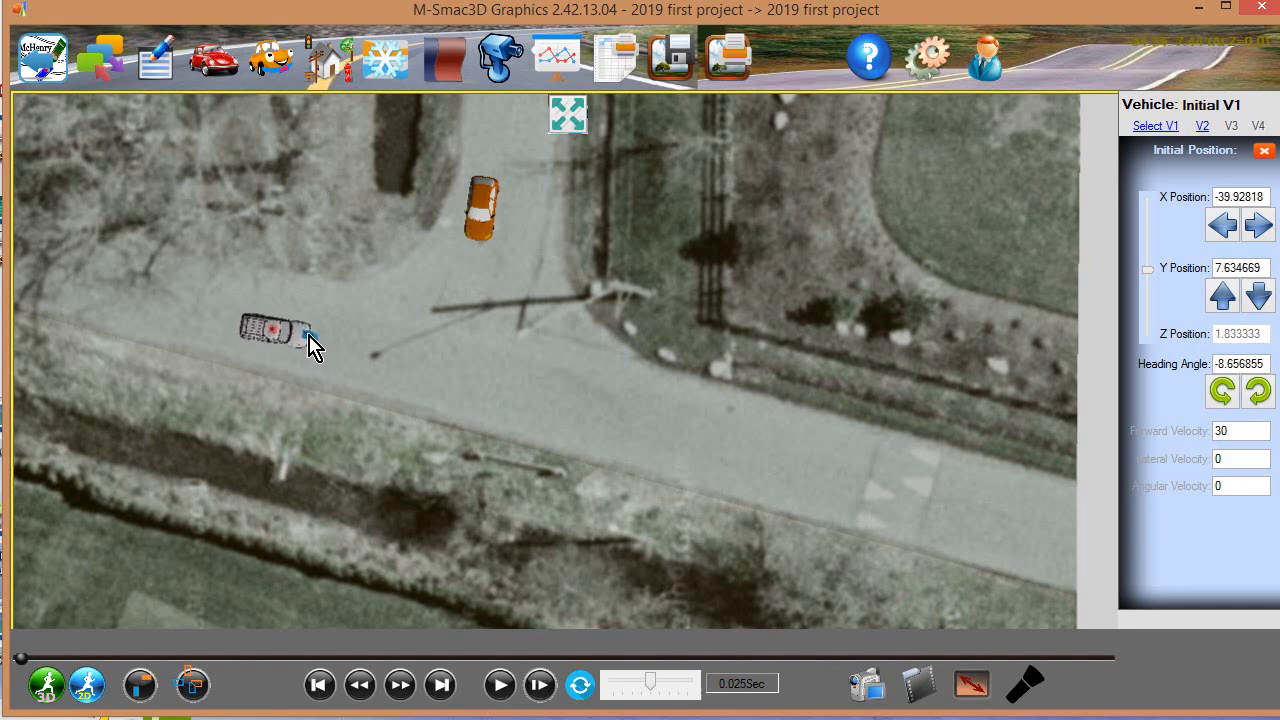
{"action": "left_click", "coordinate": [1265, 152]}
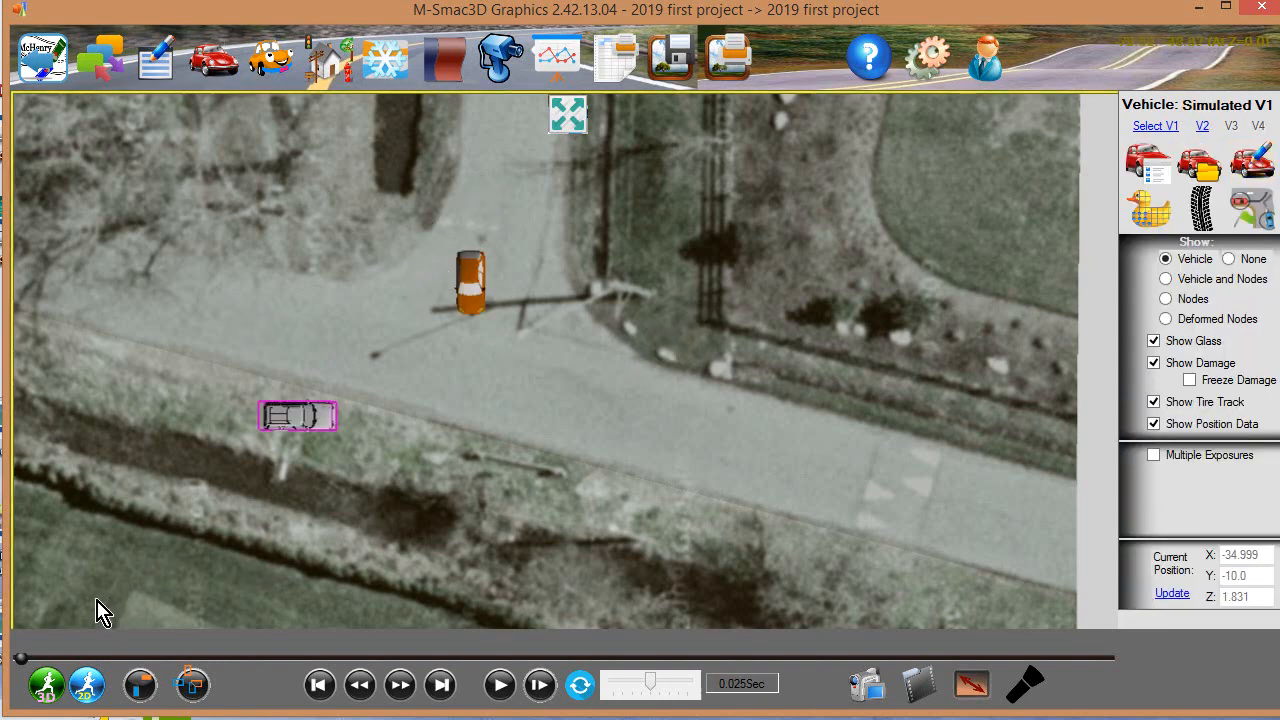
- Run the 3D simulation with the new initial positions and inspect the vehicles and terrain in the home perspective view
{"action": "left_click", "coordinate": [45, 686]}
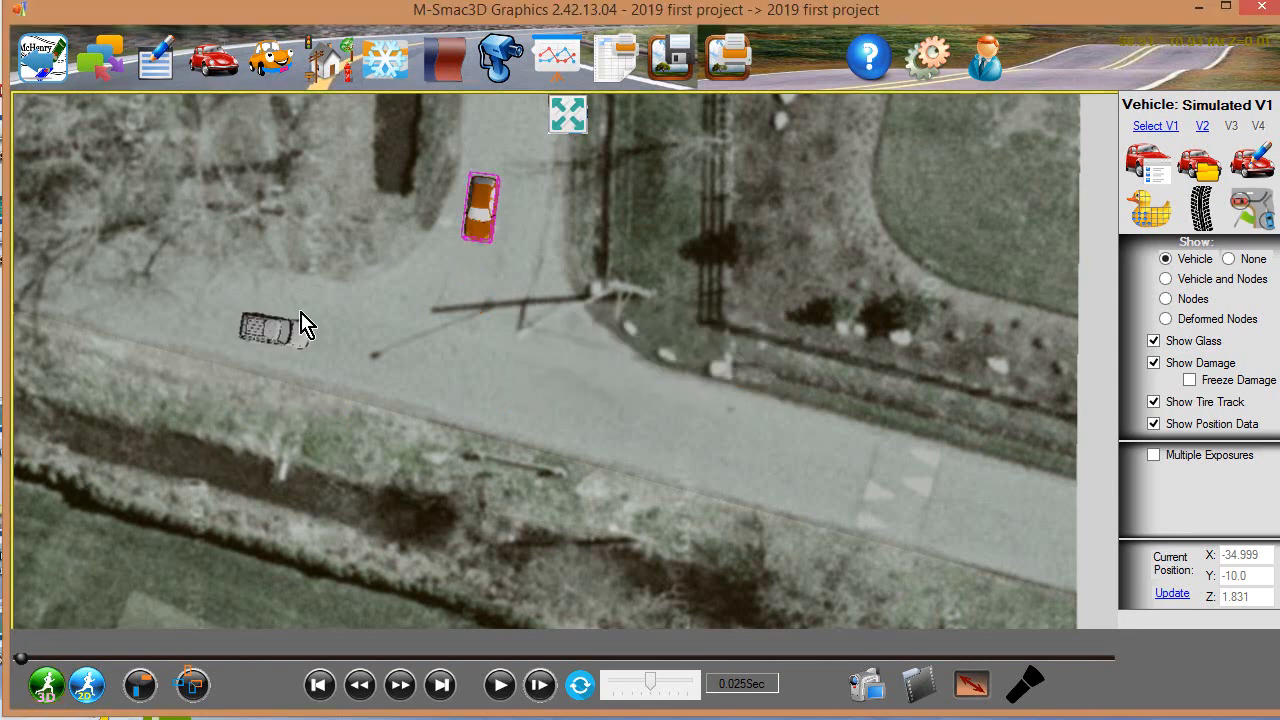
{"action": "mouse_move", "coordinate": [580, 118]}
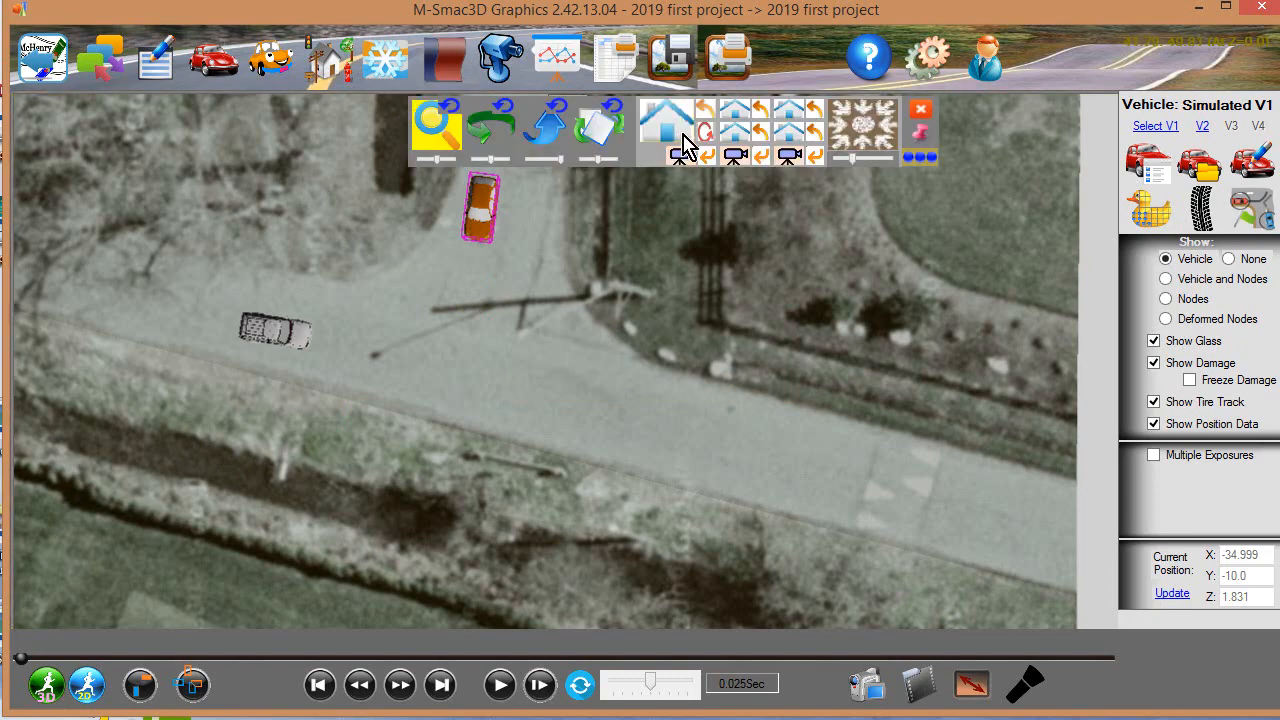
{"action": "left_click", "coordinate": [676, 130]}
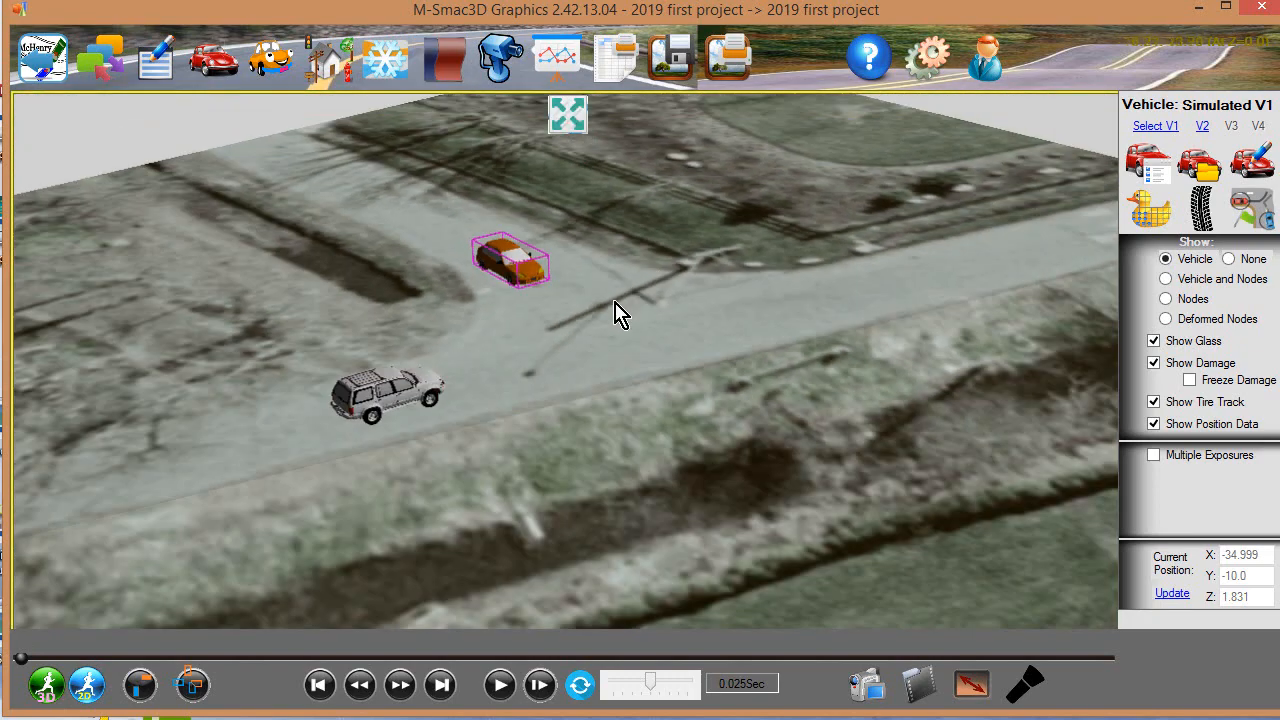
{"action": "left_click", "coordinate": [600, 308]}
{"action": "left_click_drag", "start_coordinate": [714, 372], "coordinate": [410, 353]}
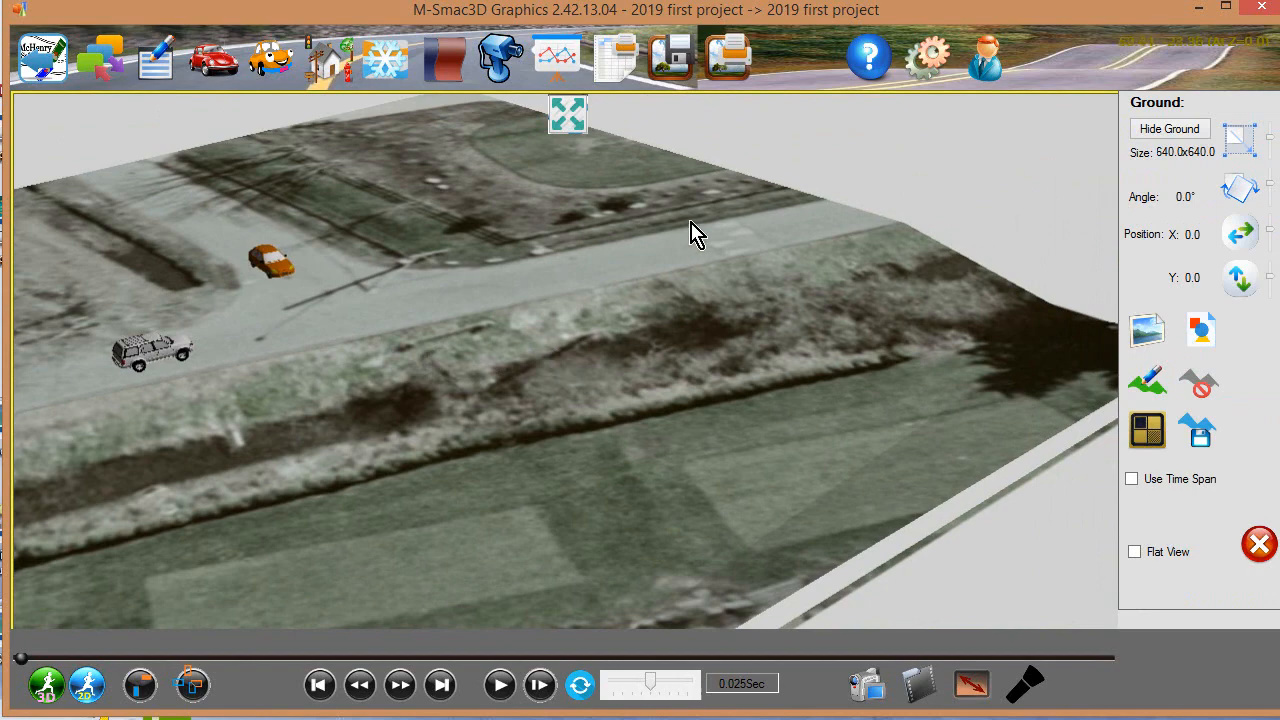
- Rotate the 3D view to see both vehicles and the intersection from another angle, play the collision simulation and pause it
{"action": "mouse_move", "coordinate": [684, 203]}
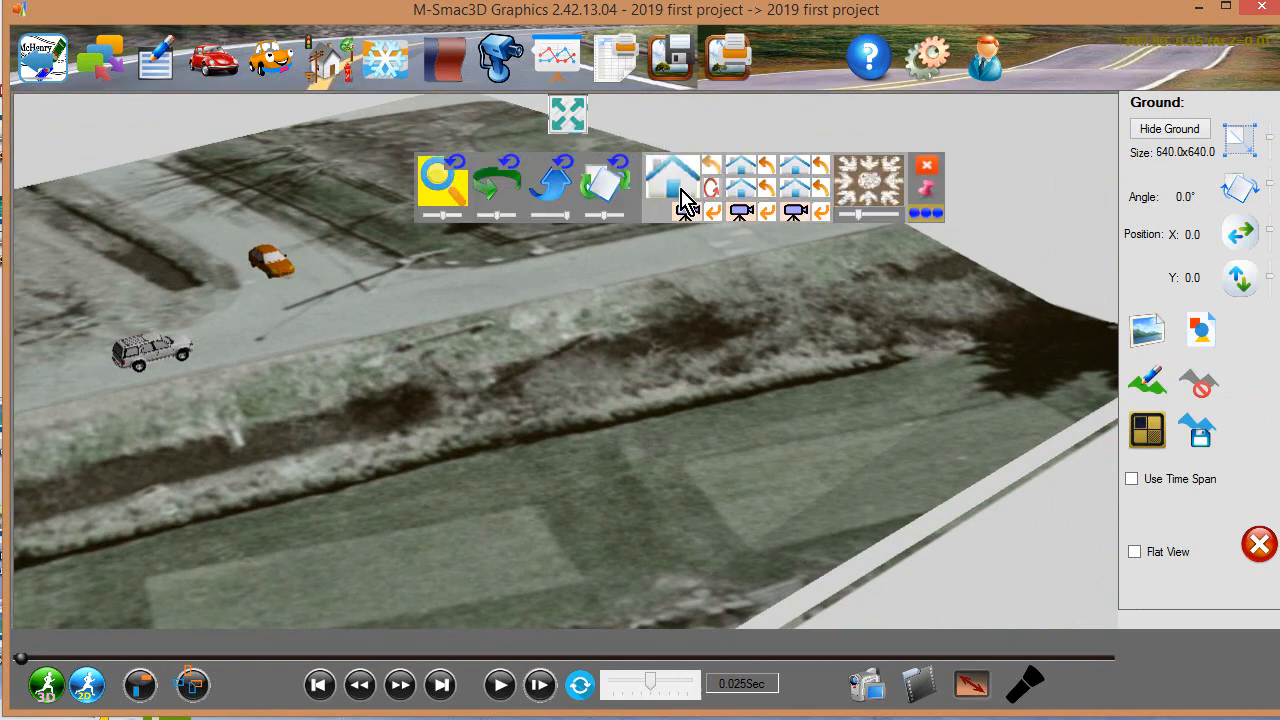
{"action": "left_click", "coordinate": [490, 195]}
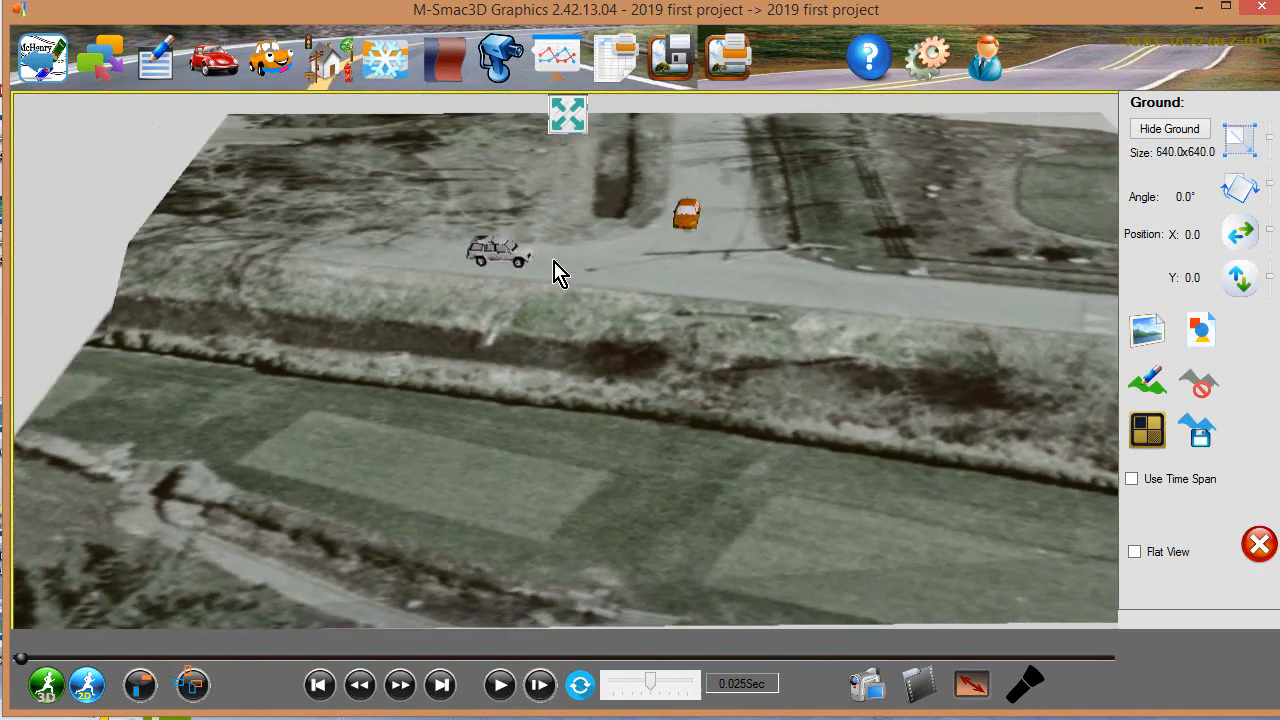
{"action": "middle_click_drag", "start_coordinate": [554, 262], "coordinate": [350, 358]}
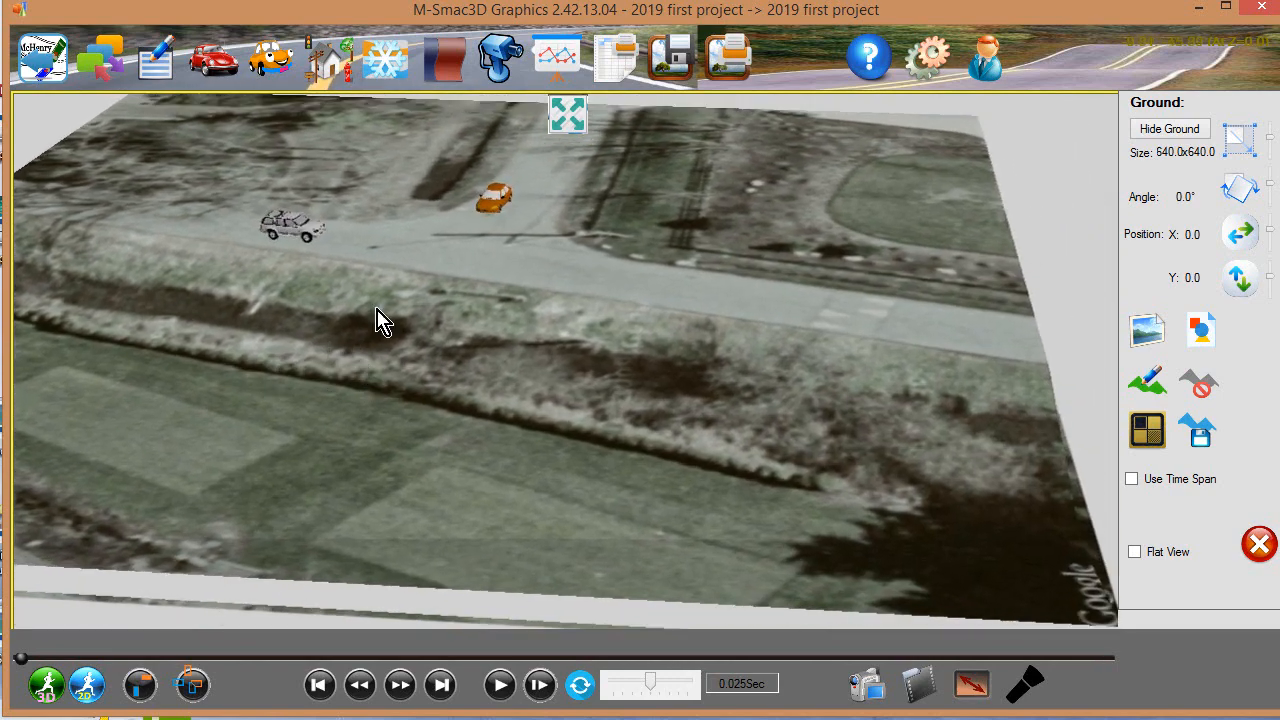
{"action": "middle_click_drag", "start_coordinate": [388, 293], "coordinate": [389, 290]}
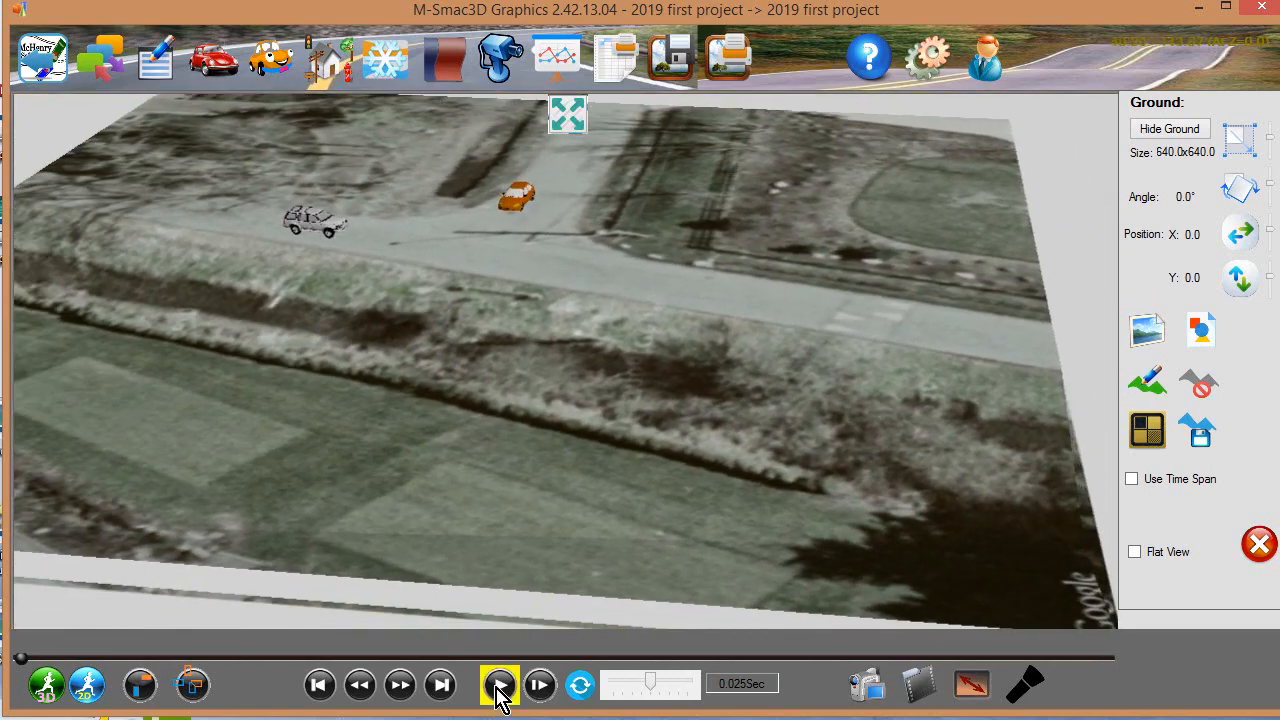
{"action": "left_click", "coordinate": [500, 684]}
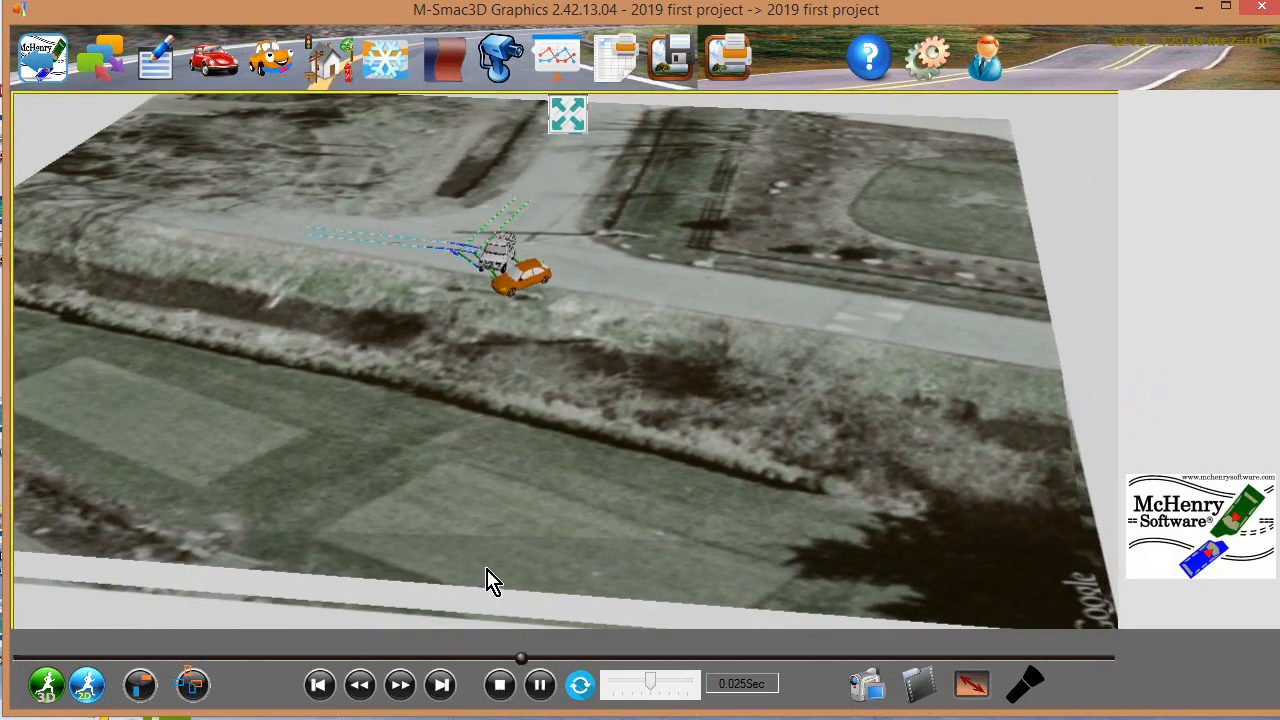
{"action": "mouse_move", "coordinate": [823, 134]}
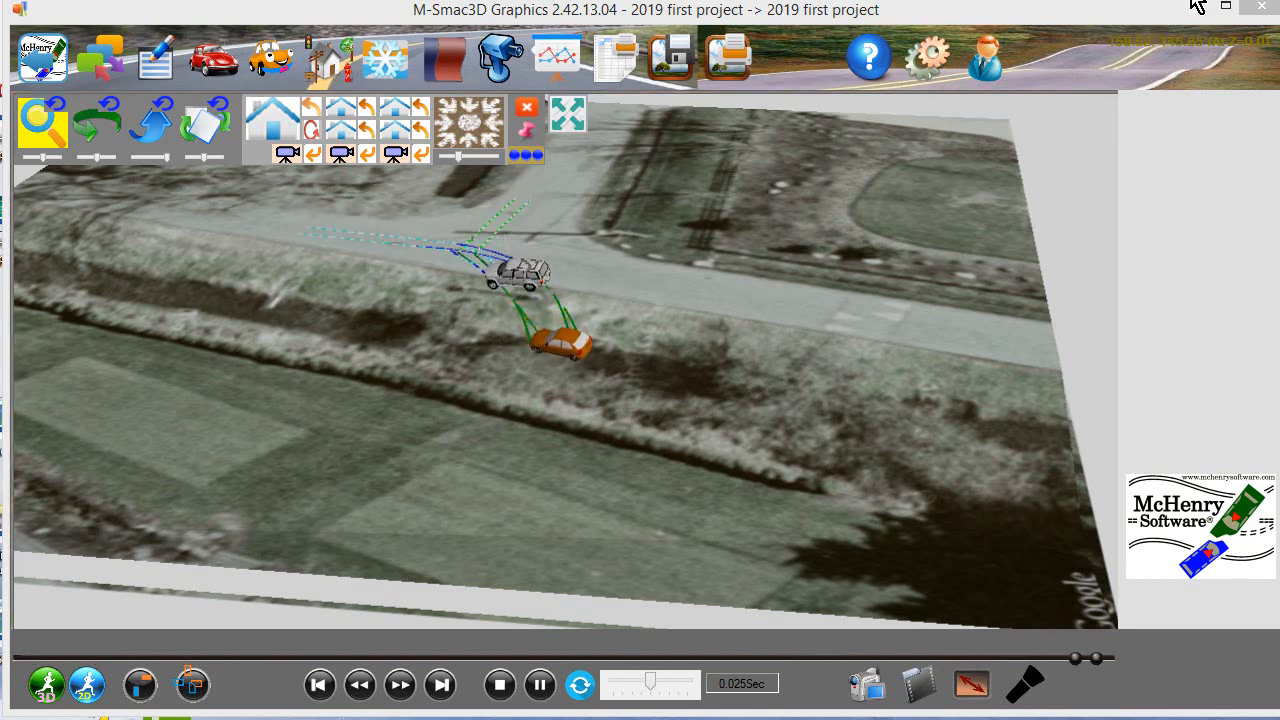
{"action": "left_click", "coordinate": [540, 684]}
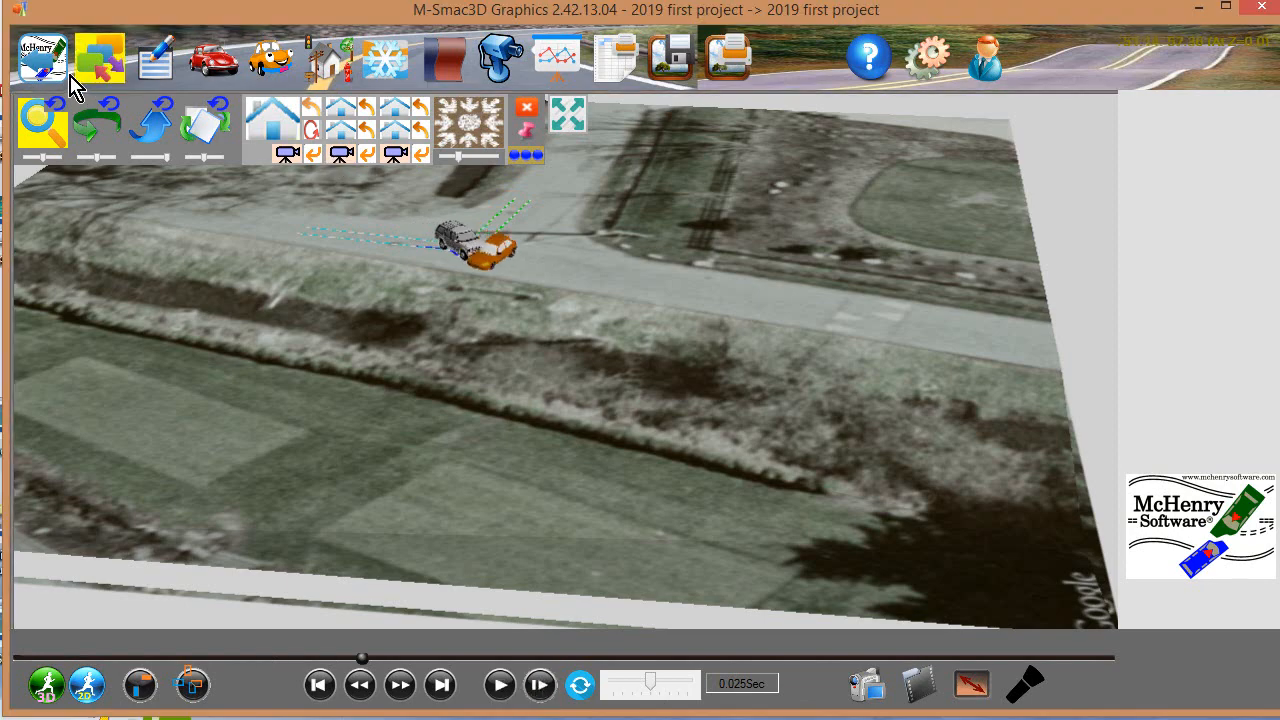
- Return to M-Edit3D, close it and relaunch it from the MSoft Msmac3D desktop shortcut
{"action": "left_click", "coordinate": [42, 62]}
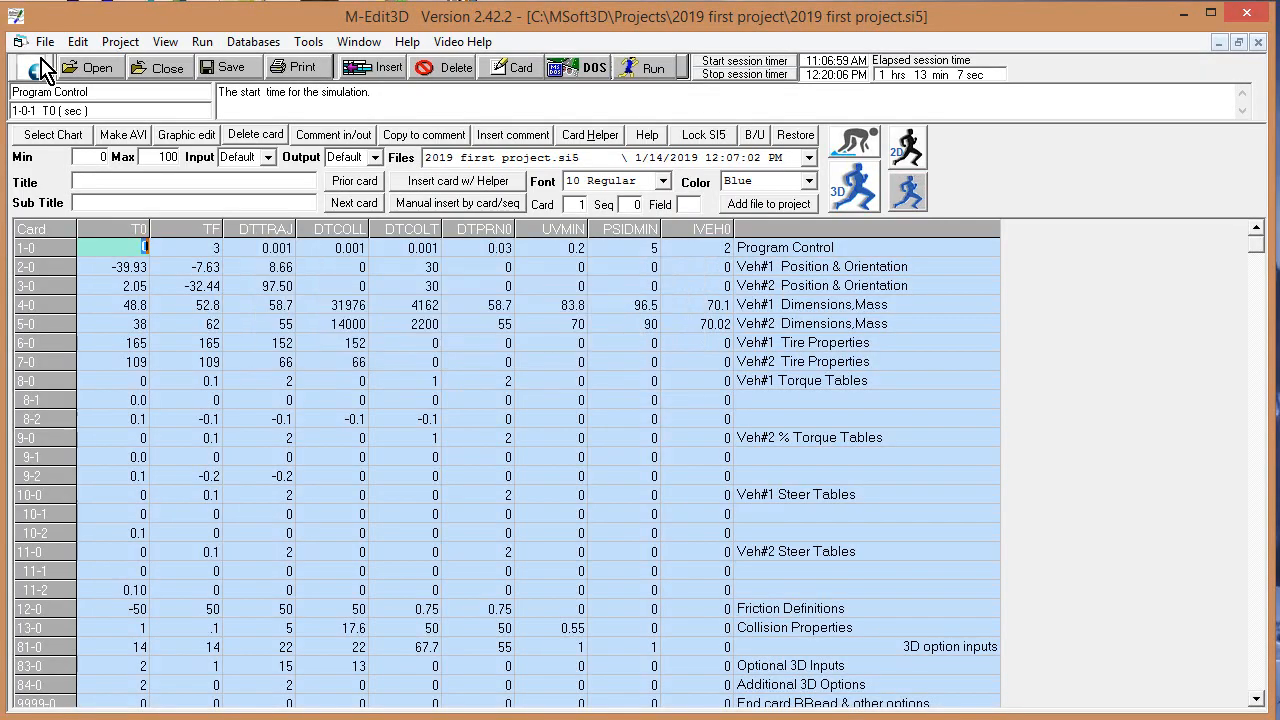
{"action": "left_click", "coordinate": [1248, 18]}
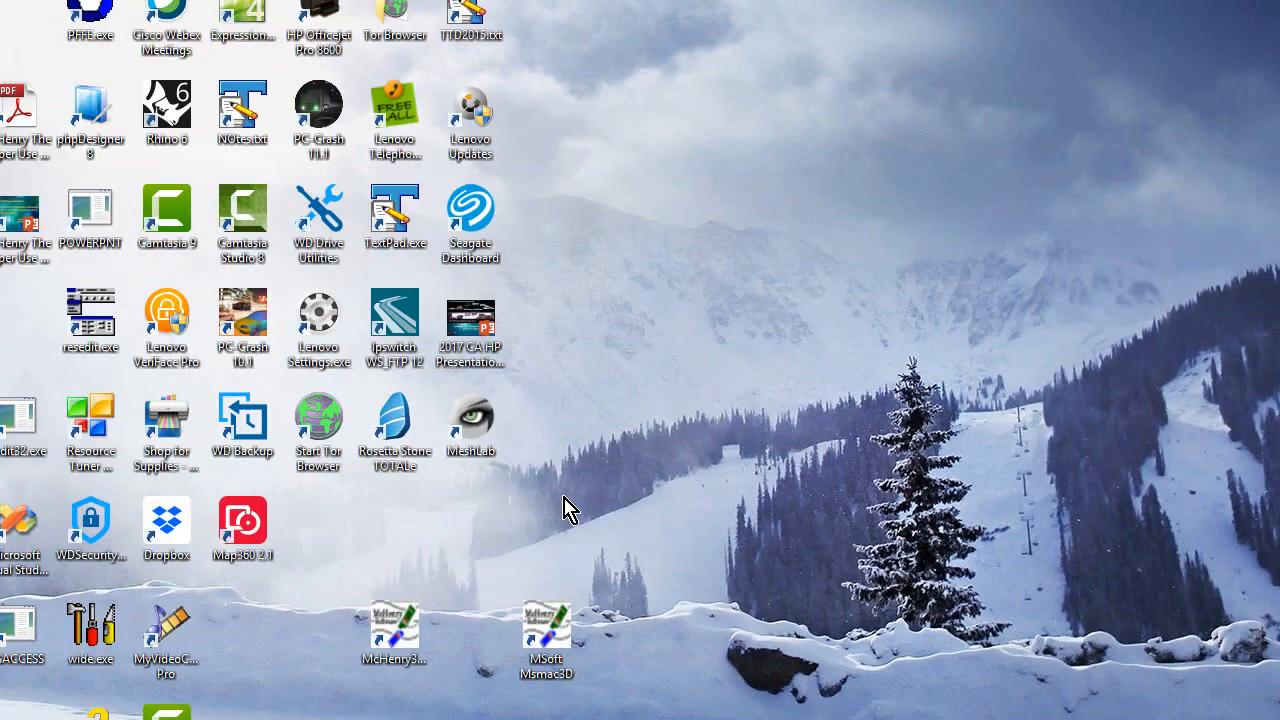
{"action": "left_click", "coordinate": [553, 645]}
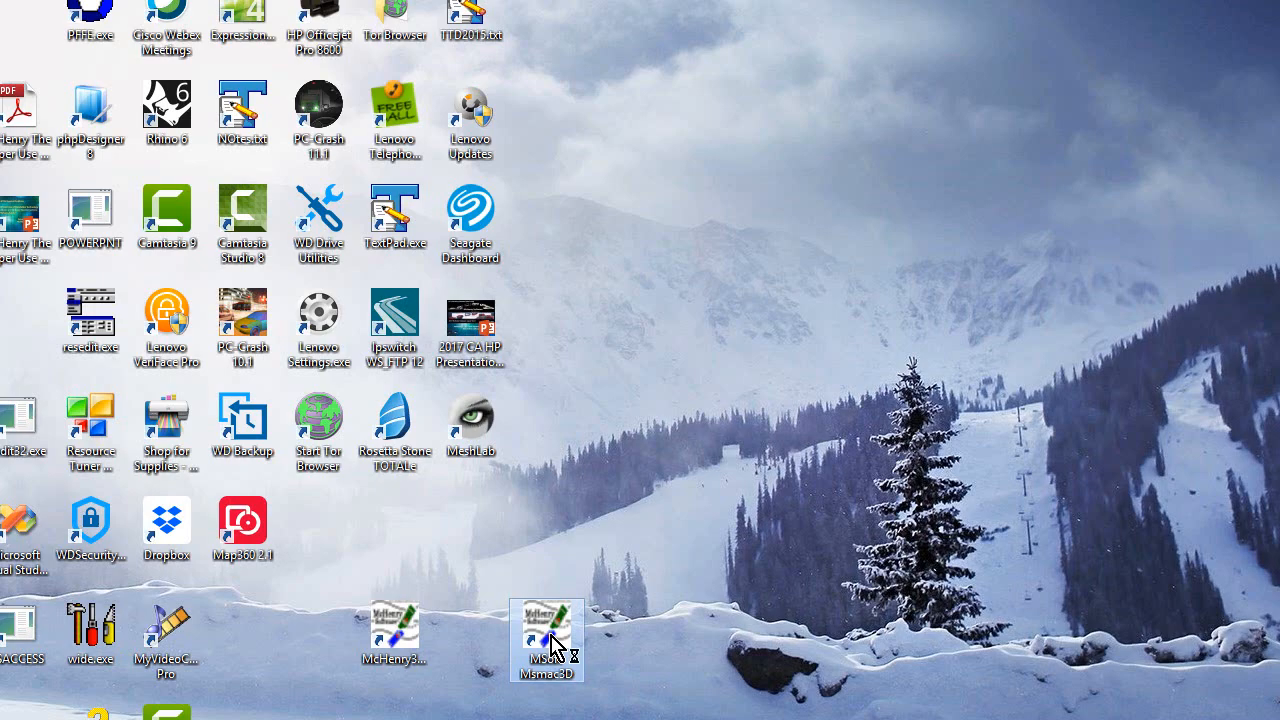
{"action": "double_click", "coordinate": [553, 645]}
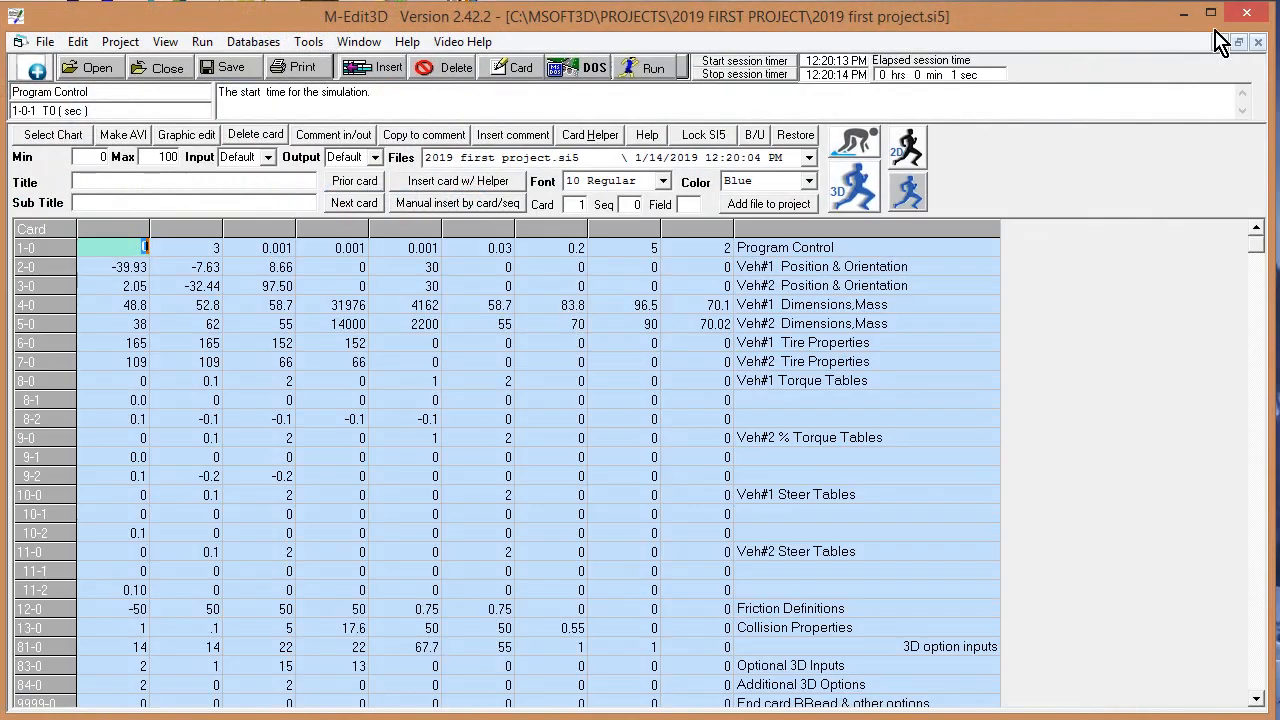
- Close M-Edit3D and launch the M-Smac3D Graphics program directly from the McHenry desktop shortcut
{"action": "left_click", "coordinate": [1262, 16]}
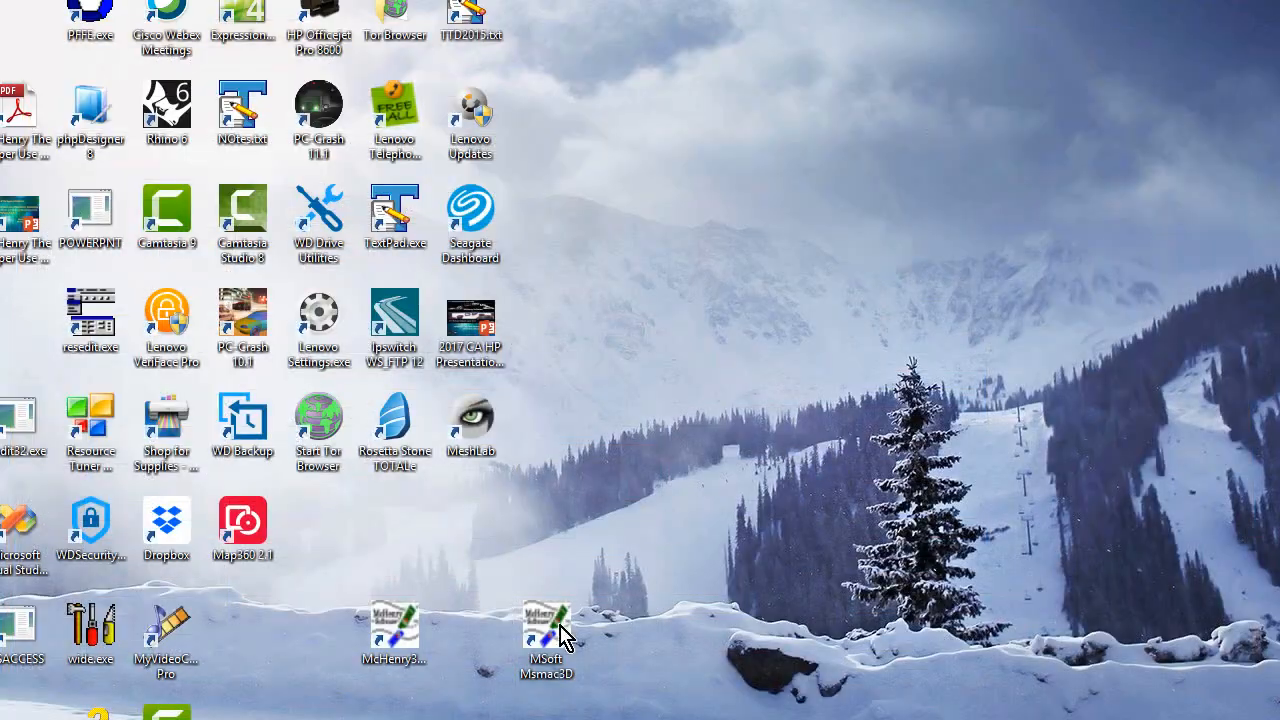
{"action": "double_click", "coordinate": [388, 645]}
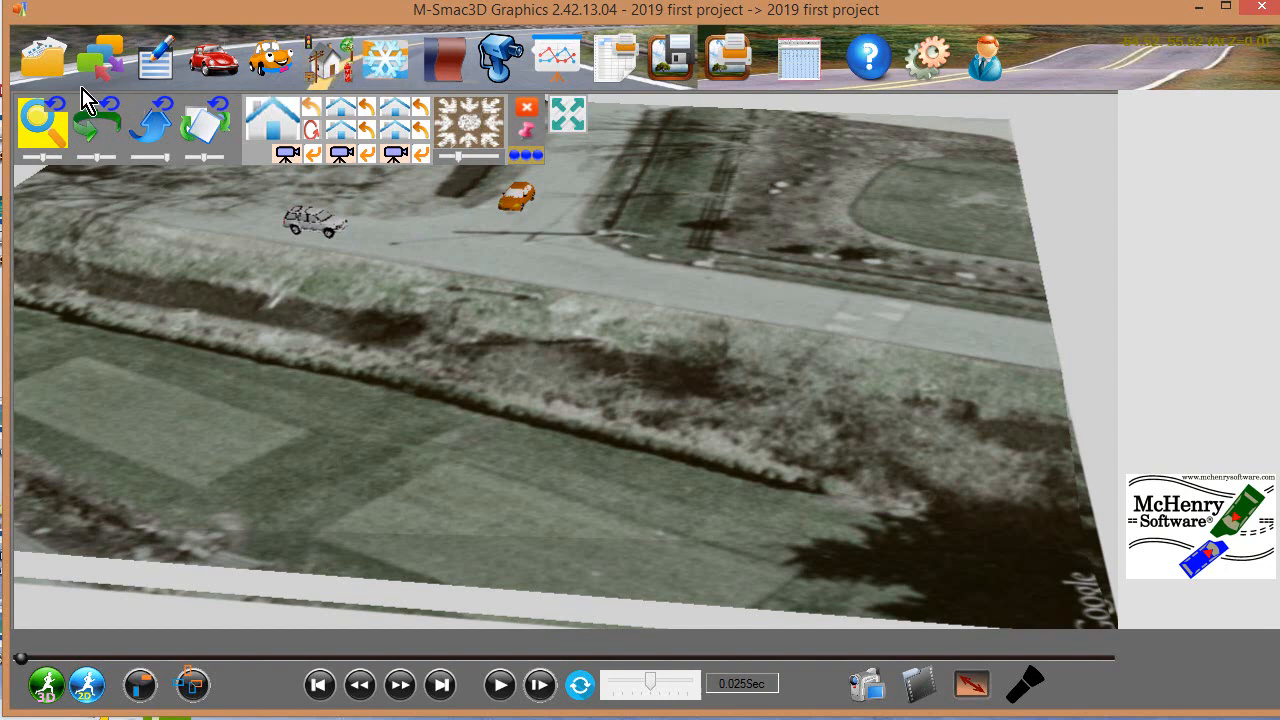
- Set up a new project named "2019 new project" in MSoft3D\Projects, proceed to the vehicle model choices and cancel the project creation
{"action": "left_click", "coordinate": [45, 72]}
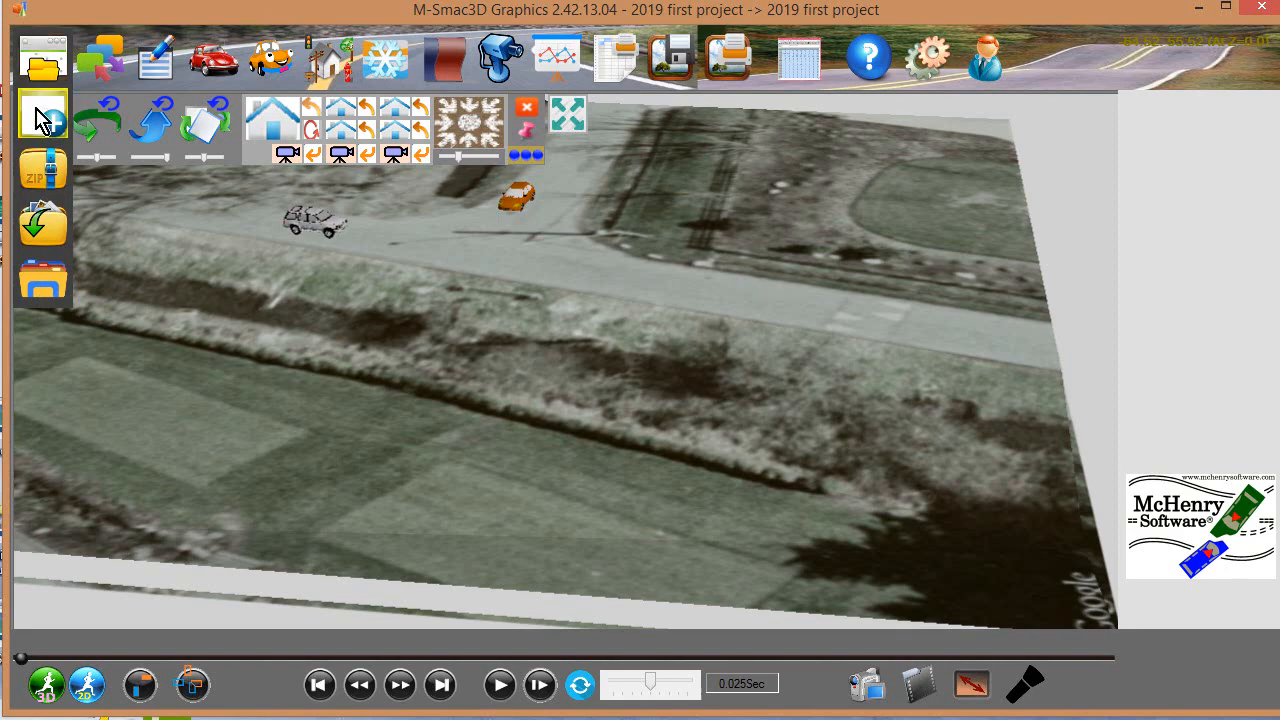
{"action": "left_click", "coordinate": [40, 118]}
{"action": "left_click_drag", "start_coordinate": [383, 72], "coordinate": [258, 78]}
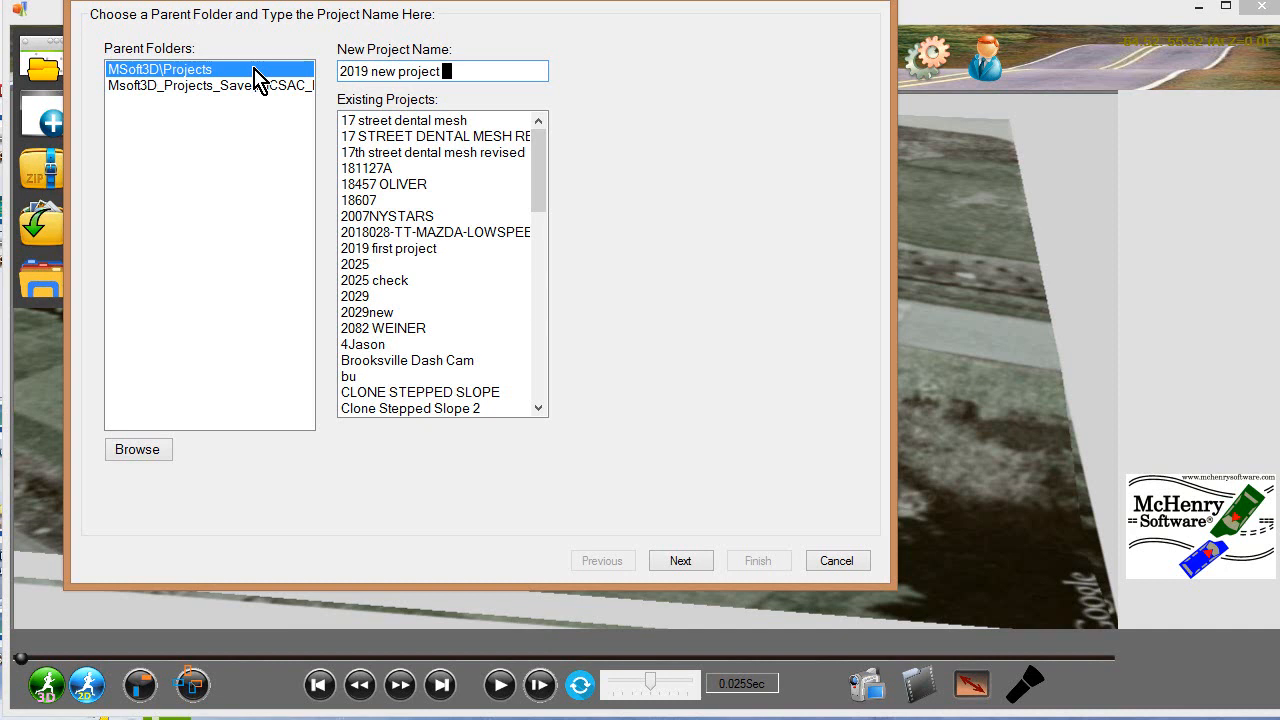
{"action": "left_click", "coordinate": [680, 561]}
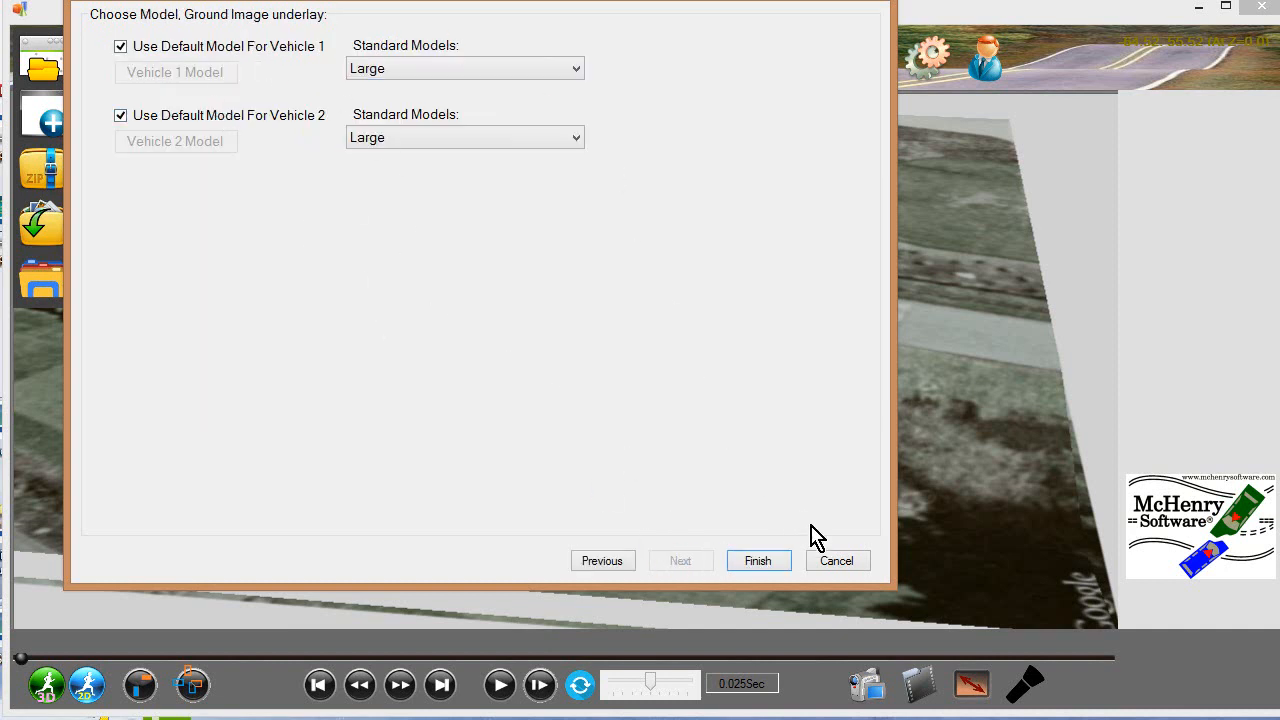
{"action": "left_click", "coordinate": [836, 561]}
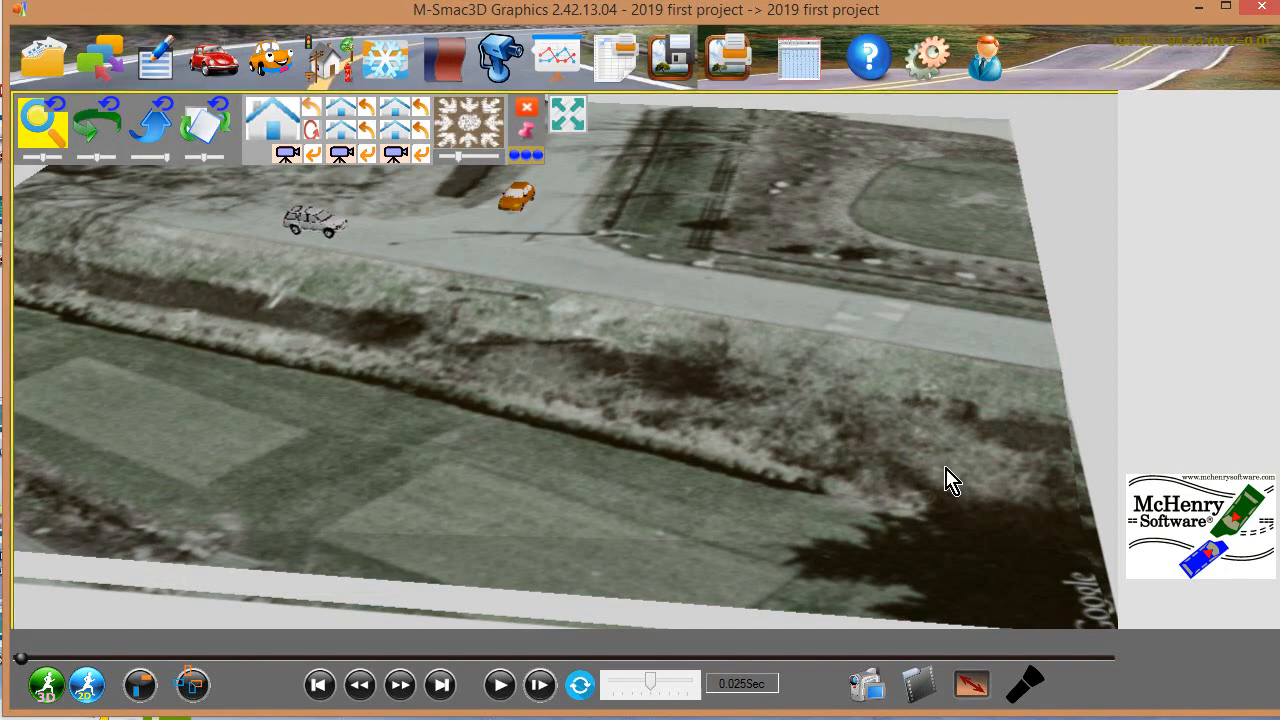
- Play the simulation of the 2019 first project again in the standalone graphics program
{"action": "left_click", "coordinate": [500, 684]}
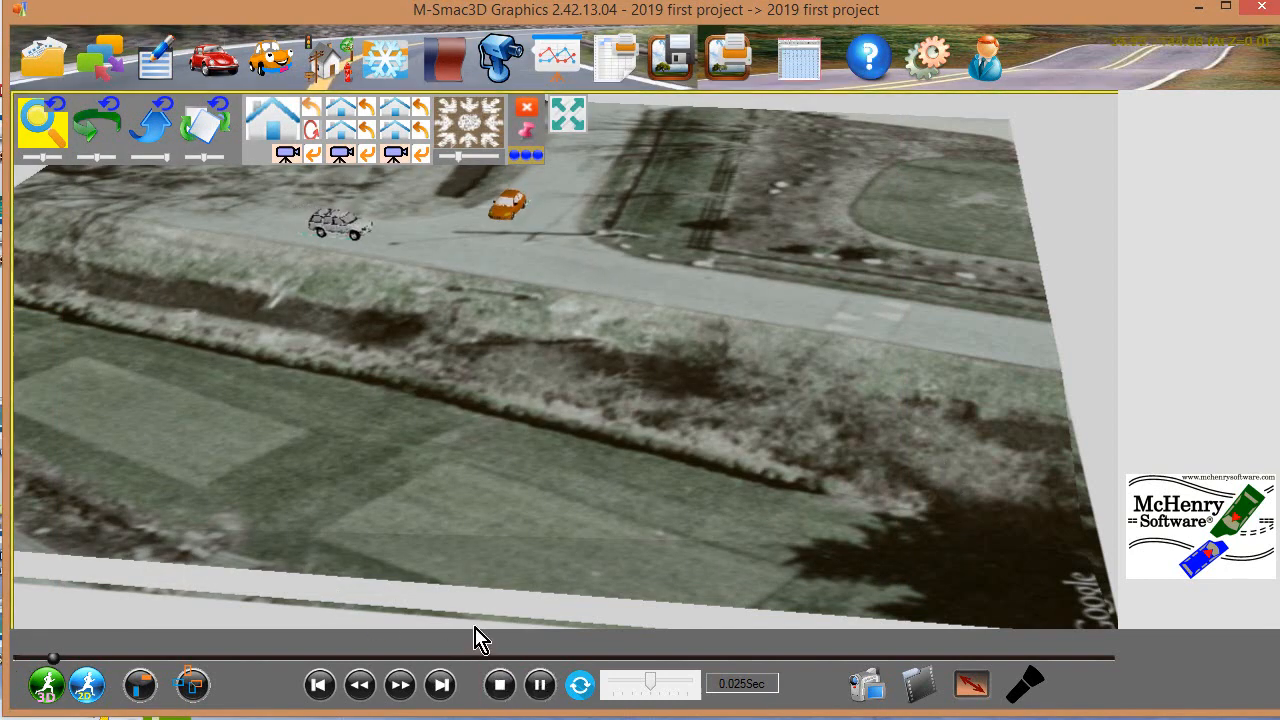